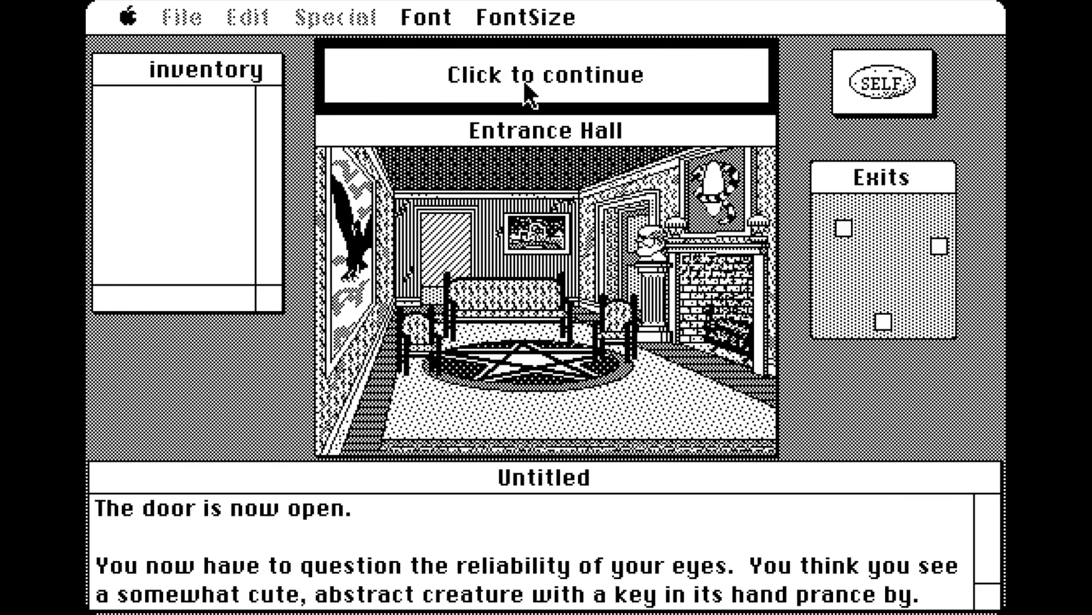
- Continue past the adventure game's opening message in the Entrance Hall
left_click(525, 88)
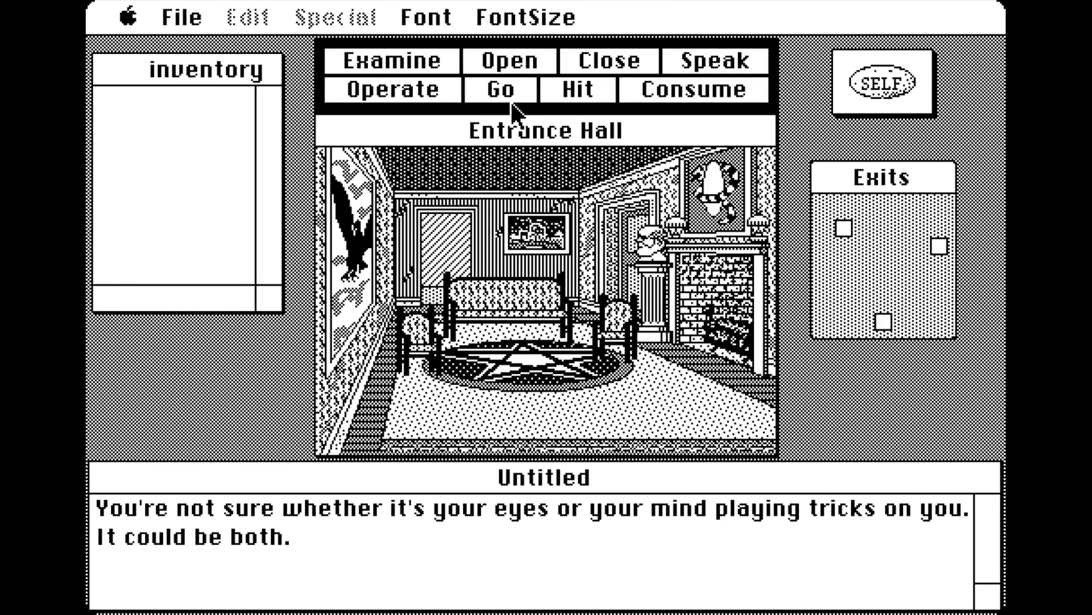
- Go through the back door into the Hall and open the left-wall door, then enter Control Mode
double_click(443, 239)
double_click(487, 250)
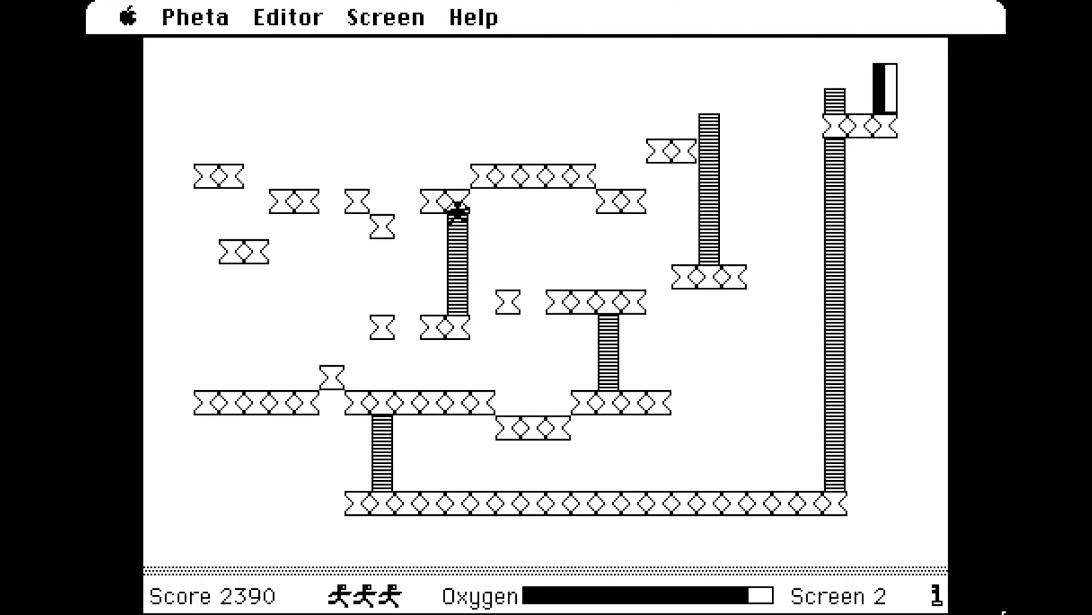
key("ctrl")
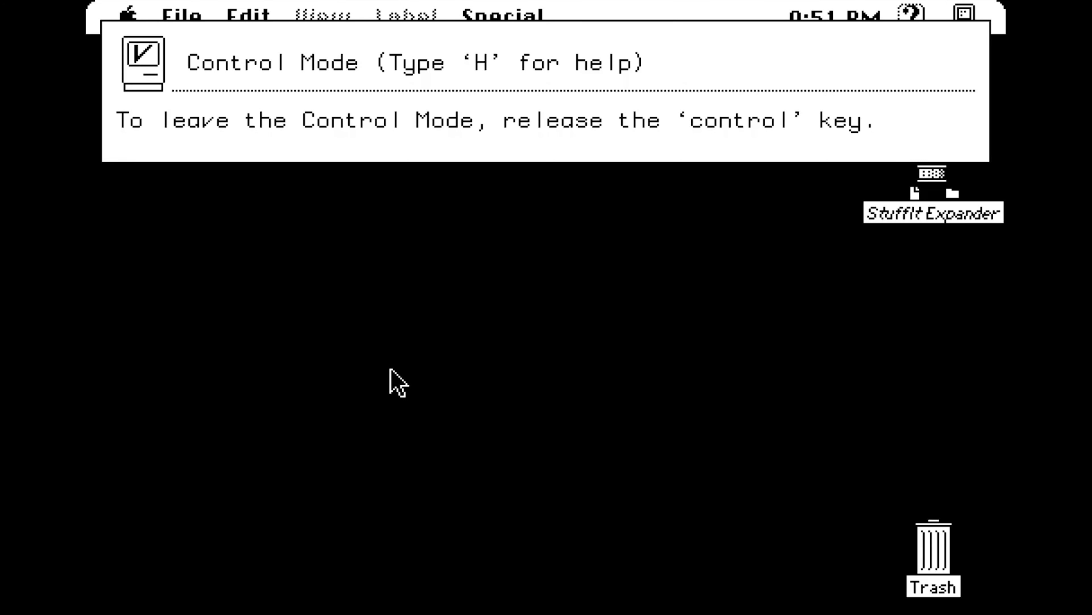
- Set the emulation speed to 1x in Speed Control, then recheck it and leave Control Mode
key("ctrl+s")
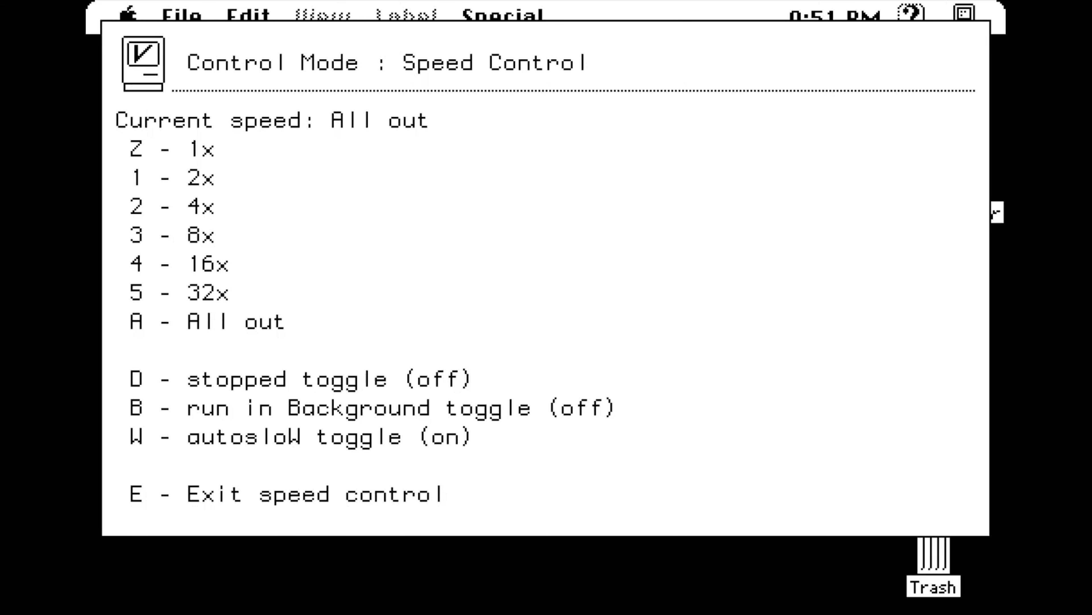
key("z")
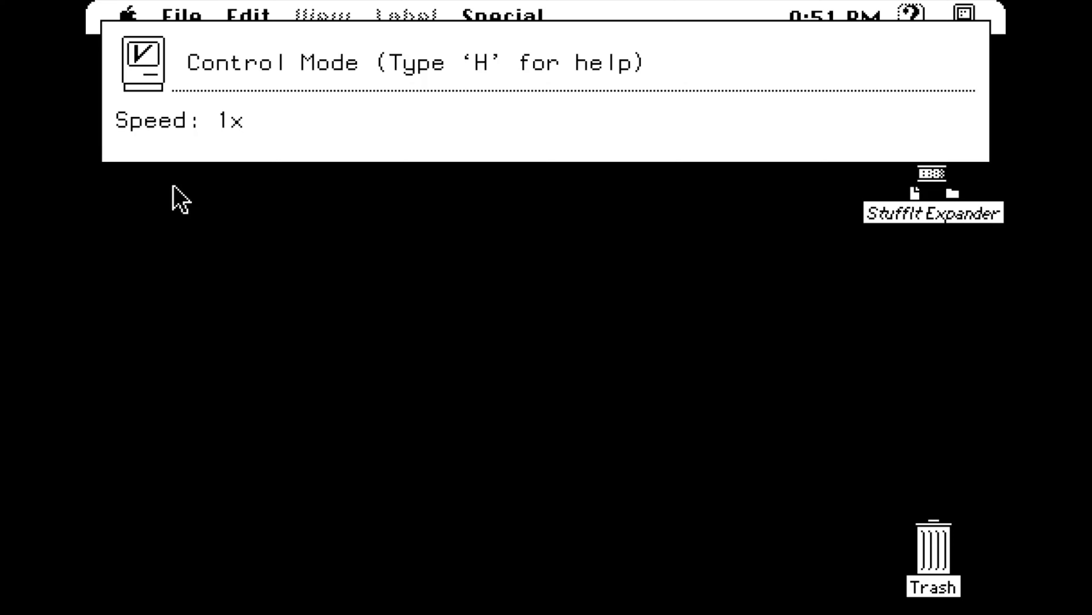
key("ctrl")
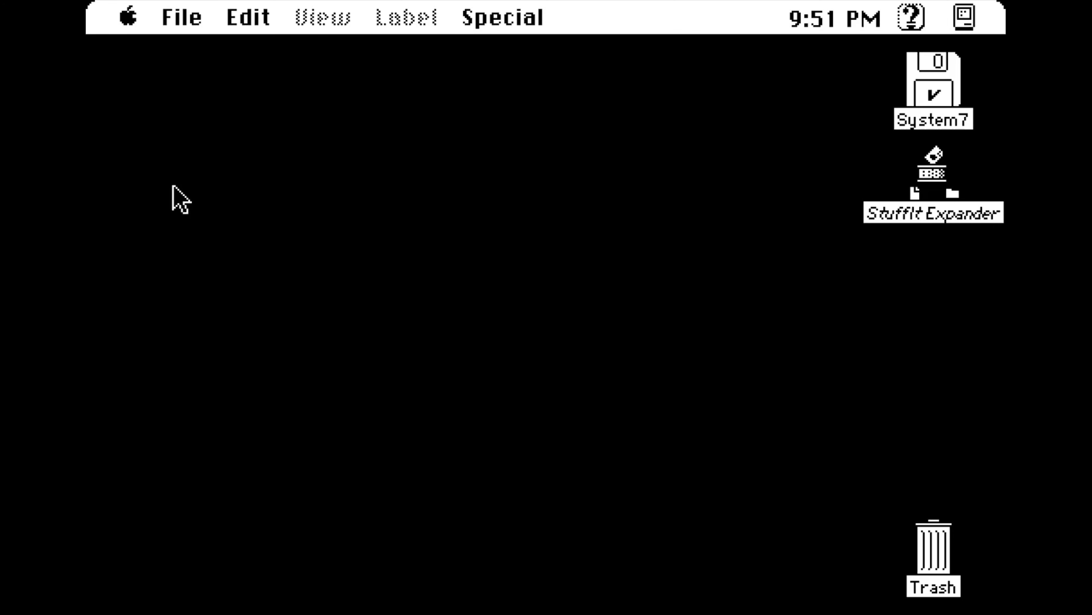
key("ctrl")
key("s")
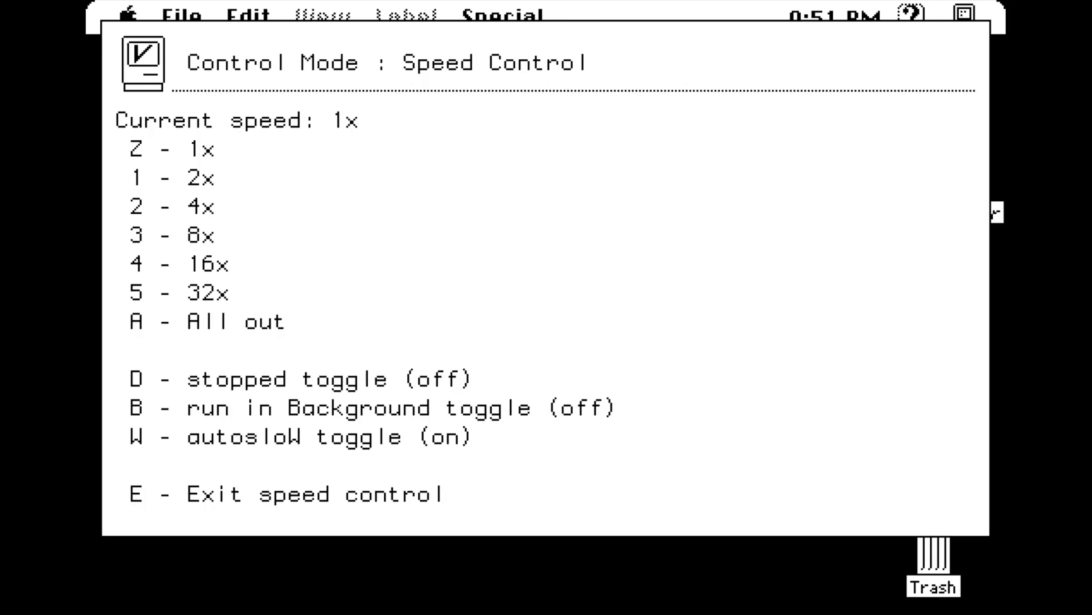
key("ctrl")
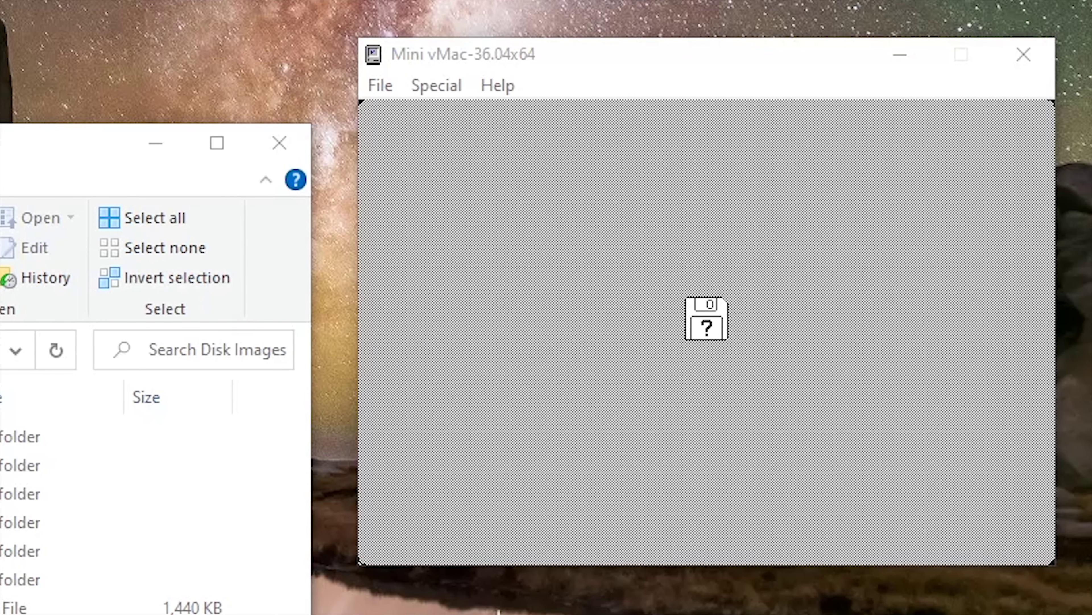
- Drop the game disk image onto Mini vMac, skip the intro, and run the prince left through the rooms
left_click_drag(86, 607, 371, 543)
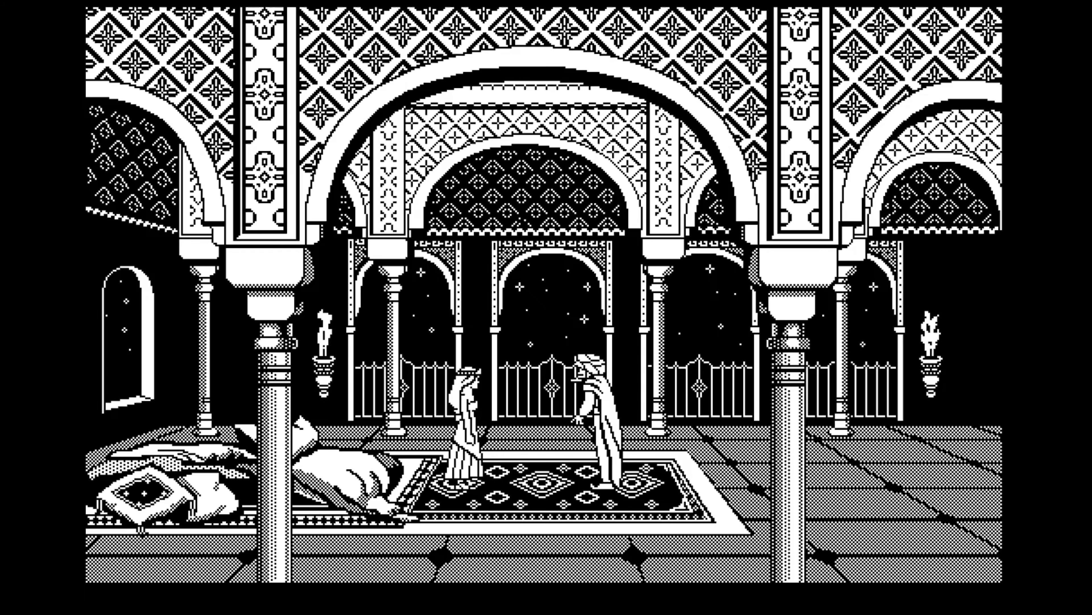
key("Return")
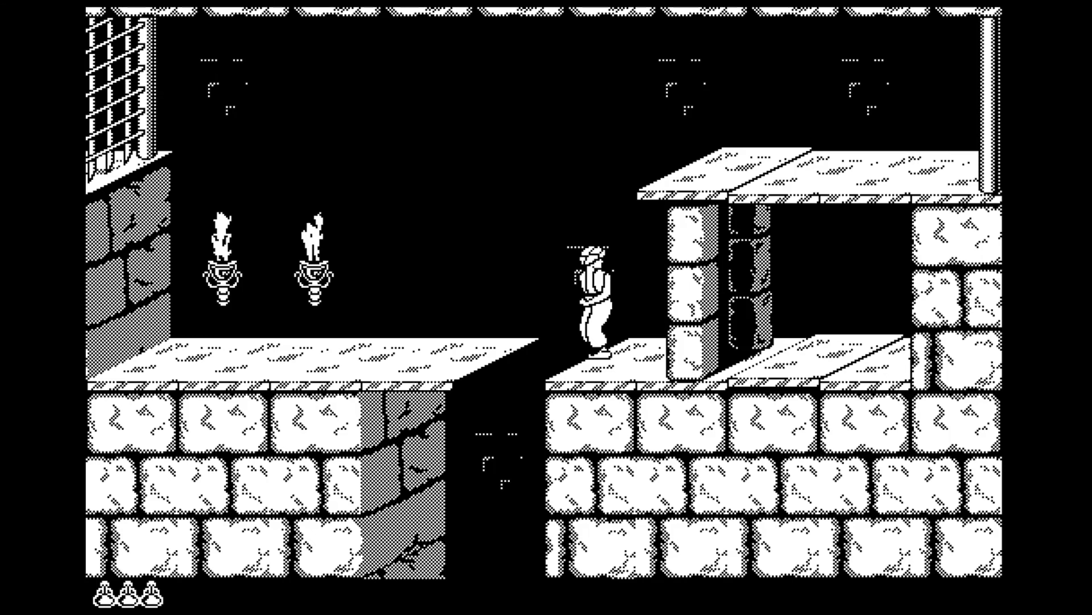
key("Right")
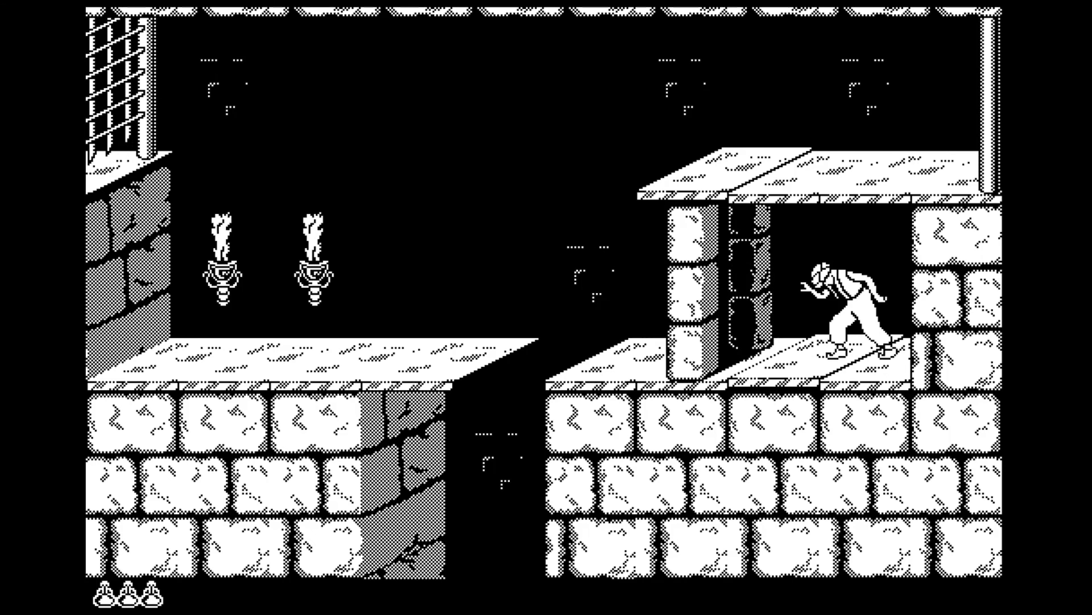
key("Left")
key("Up")
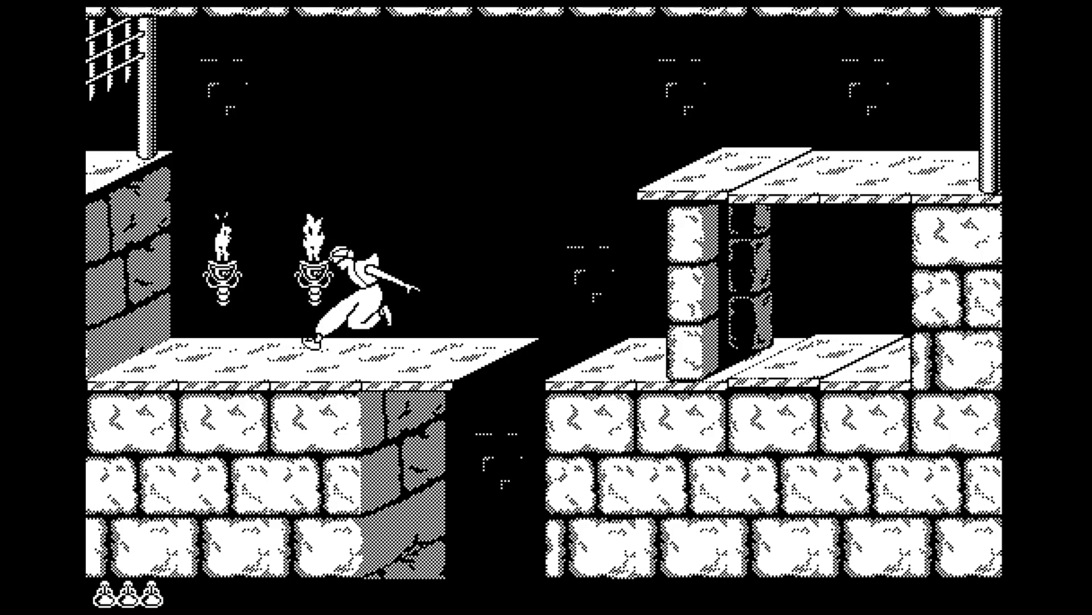
key("Left")
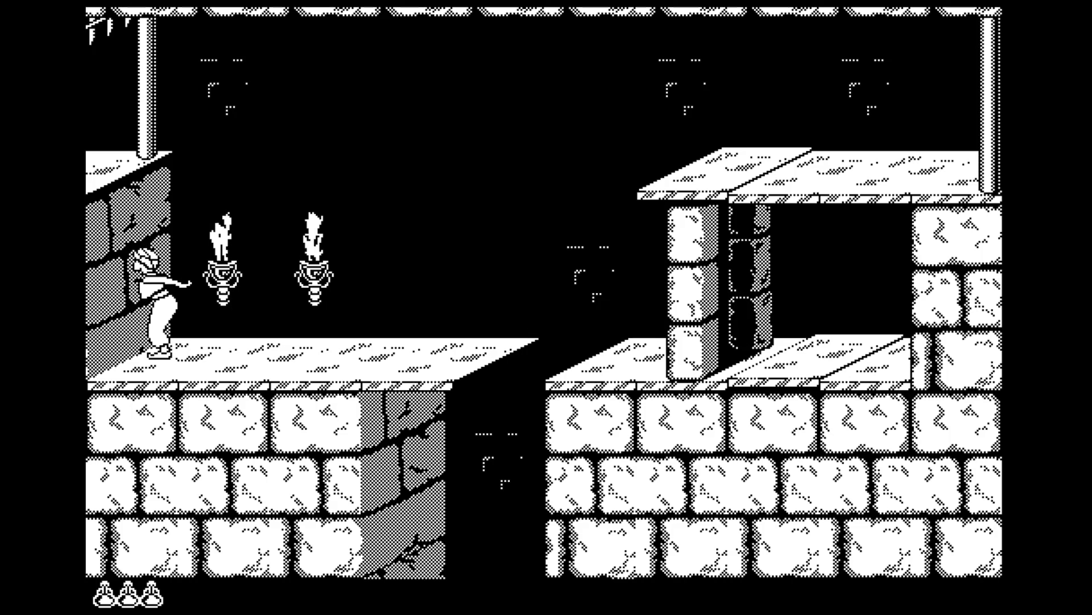
key("Up")
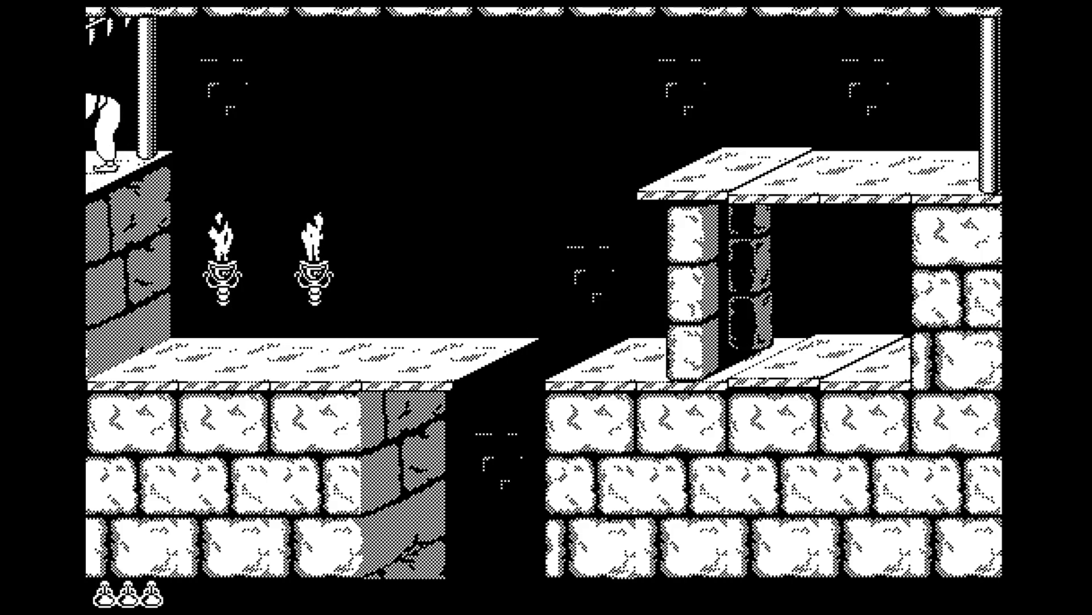
key("Left")
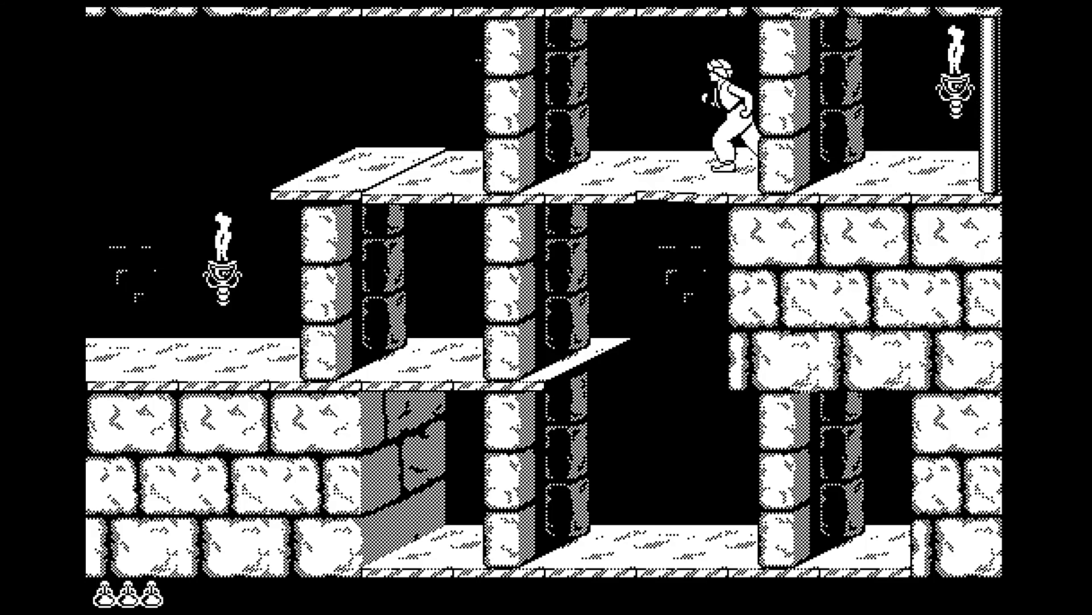
key("Left")
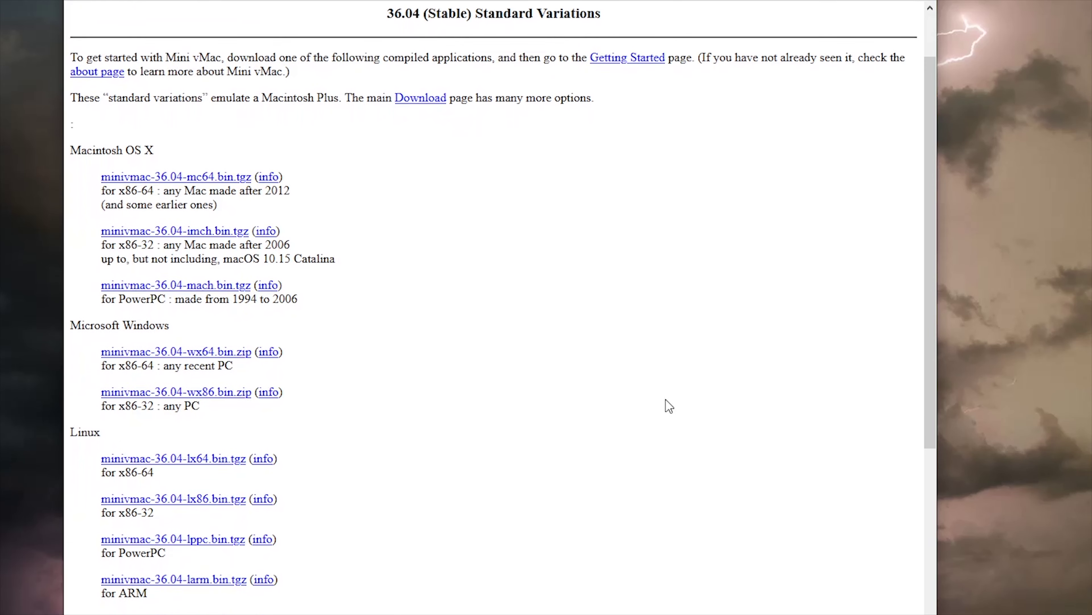
- Save minivmac-36.04-wx64.bin.zip and blanks-1.1.zip, and pick the 064M blank disk image
left_click(233, 351)
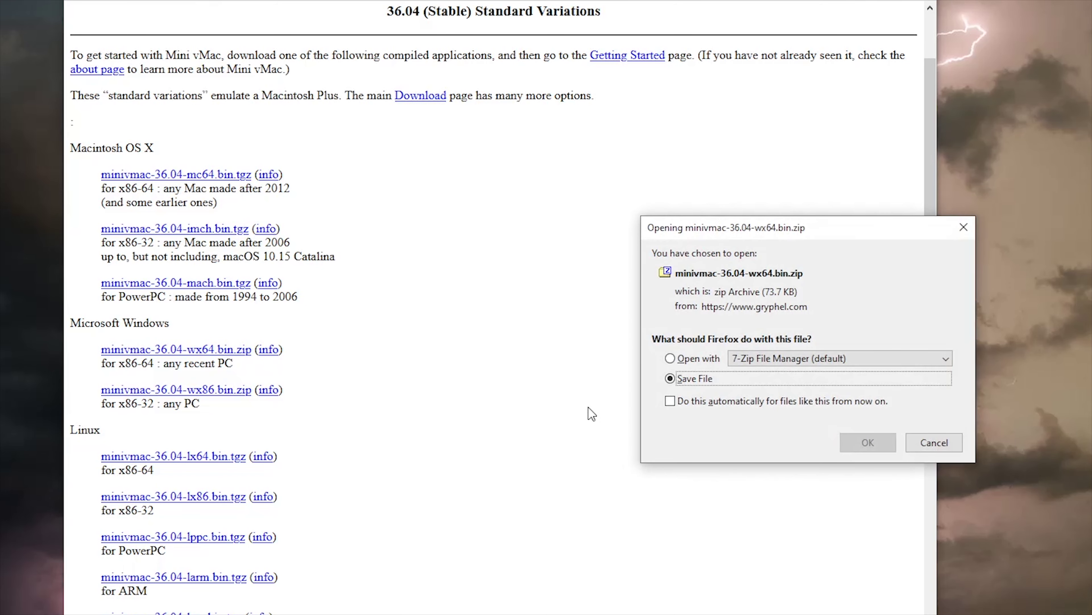
left_click(849, 446)
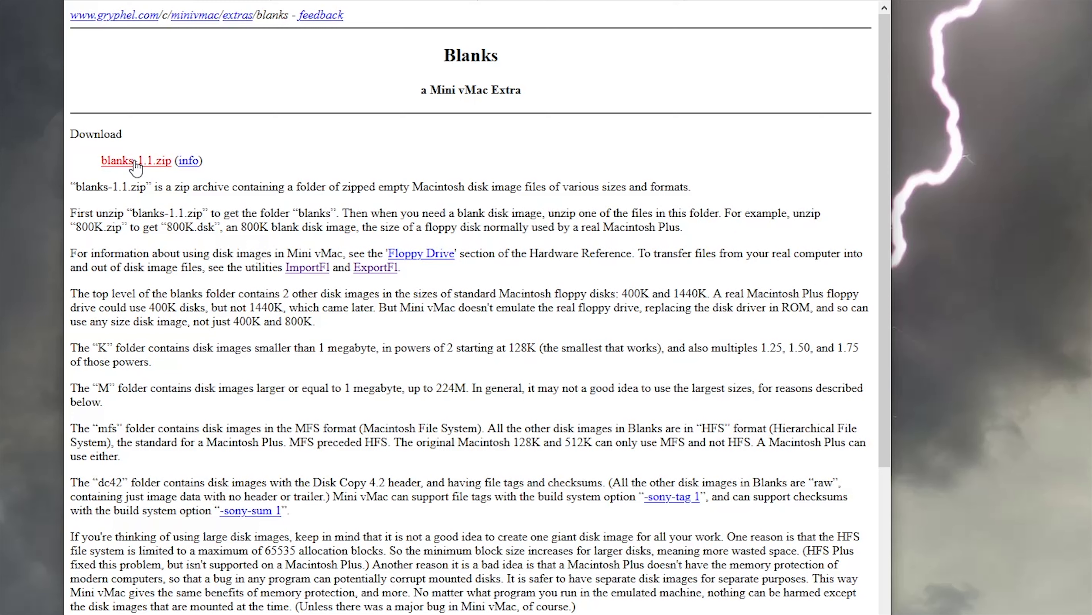
left_click(136, 164)
left_click(847, 445)
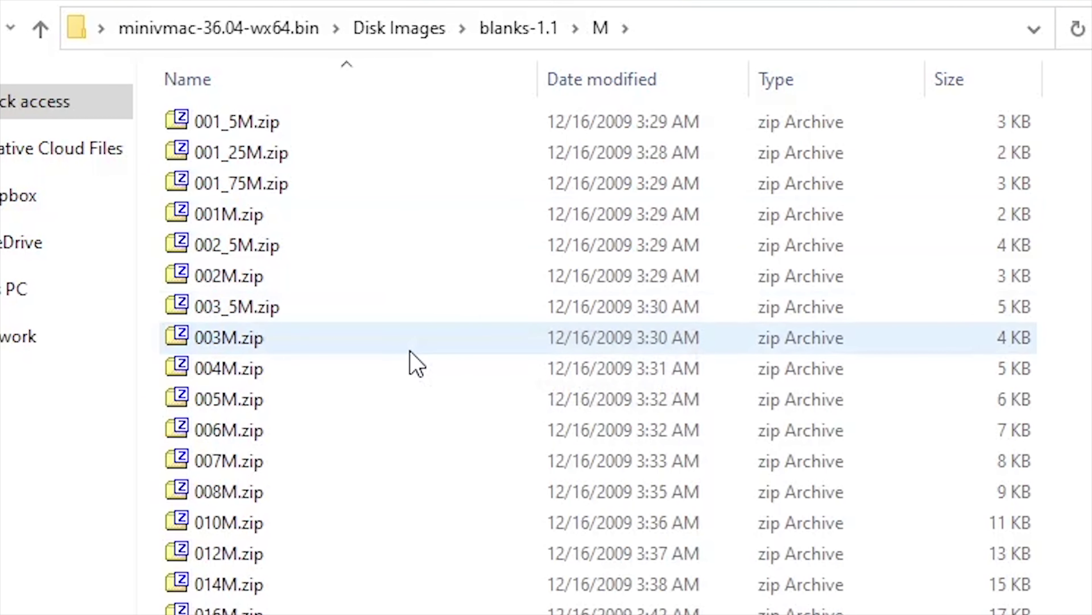
scroll(407, 359, "down", 4)
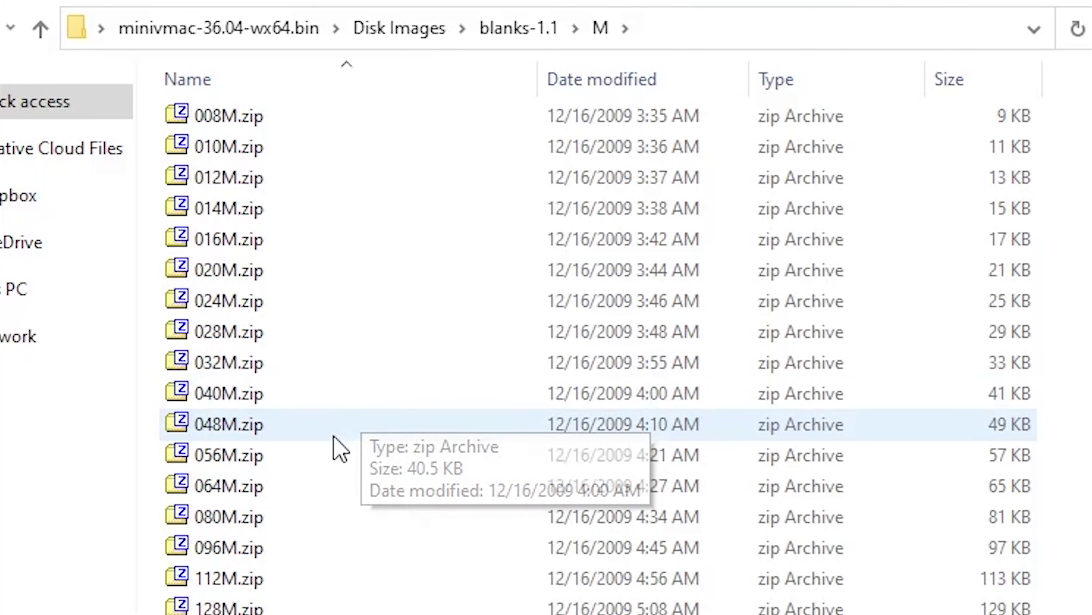
left_click(314, 488)
scroll(561, 284, "up", 2)
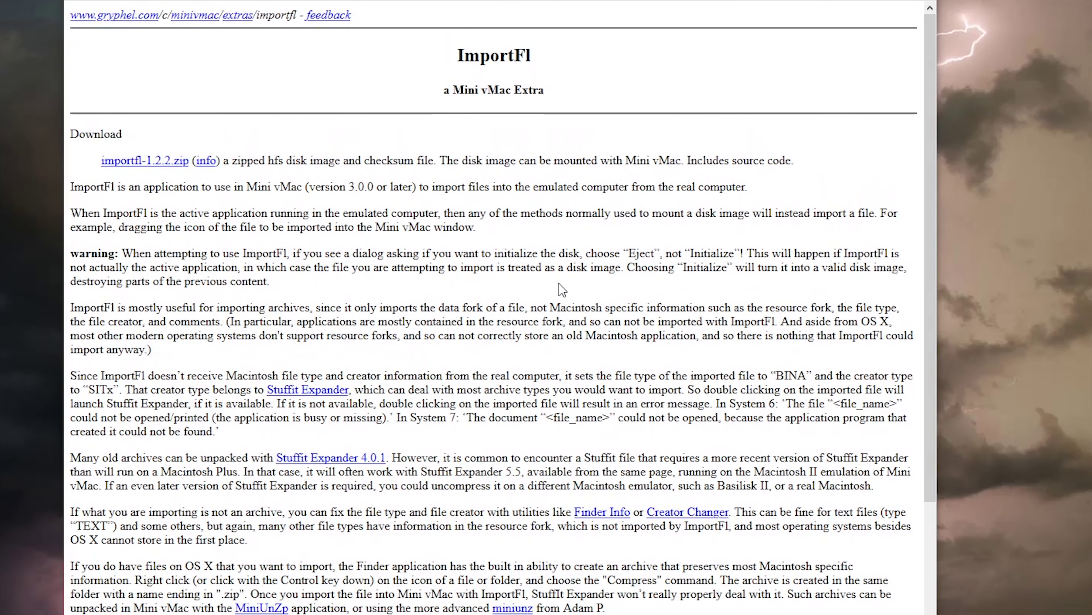
- Save importfl-1.2.2.zip and exportfl-1.3.1.zip
left_click(166, 164)
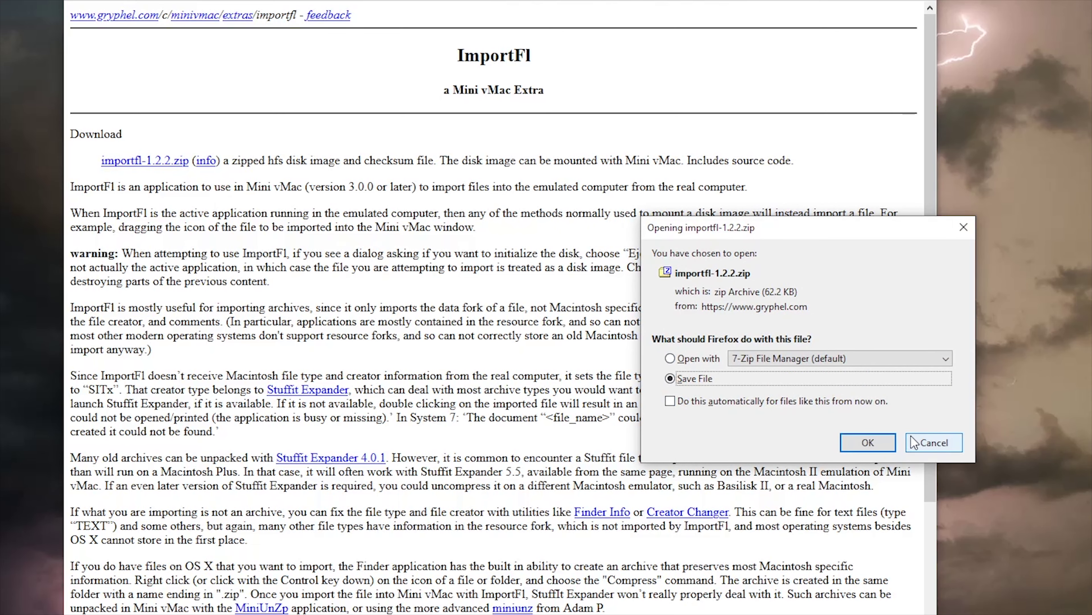
left_click(843, 436)
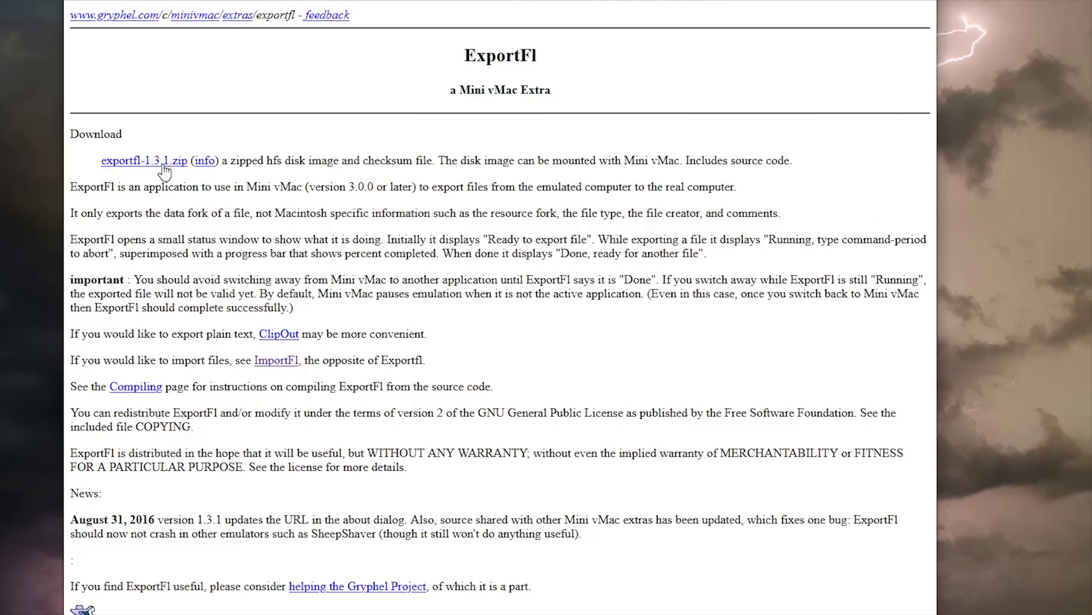
left_click(164, 169)
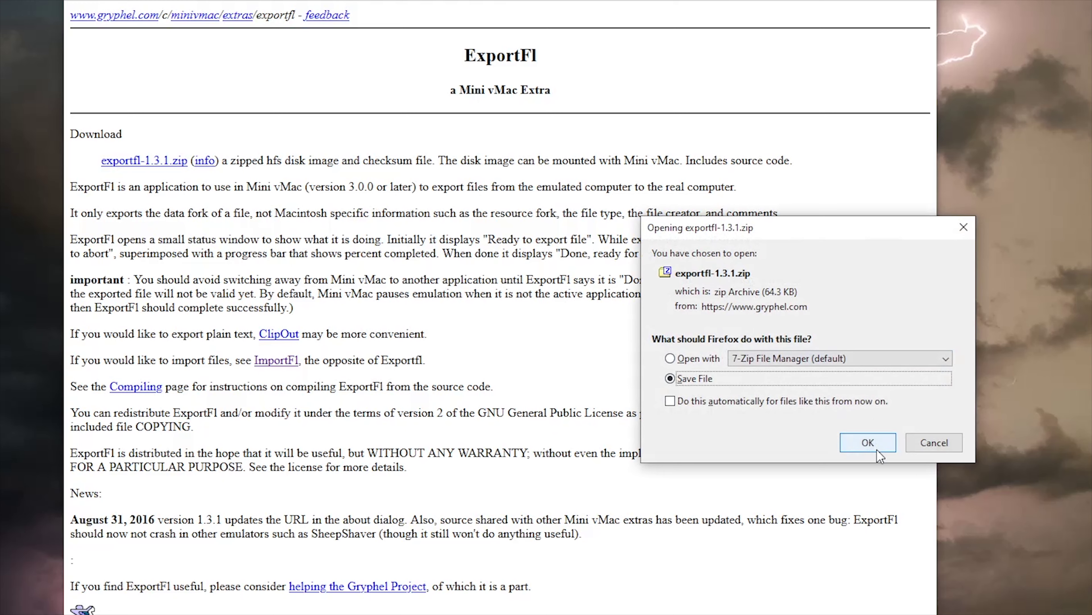
left_click(876, 445)
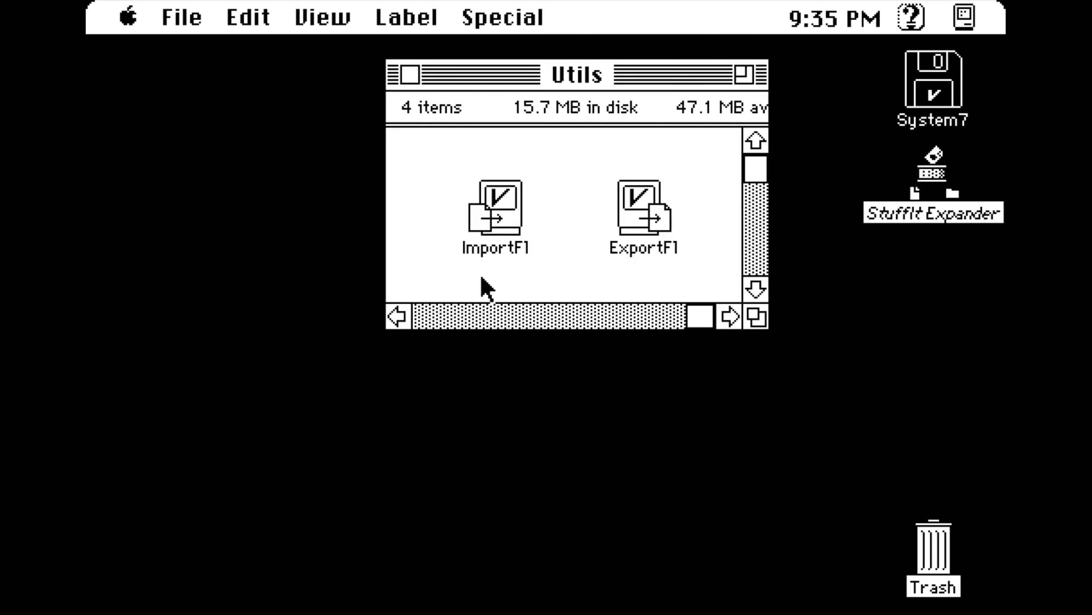
- Launch ImportFl, drop Sim_City_original1989.sit onto it, and save the file to System7
double_click(501, 210)
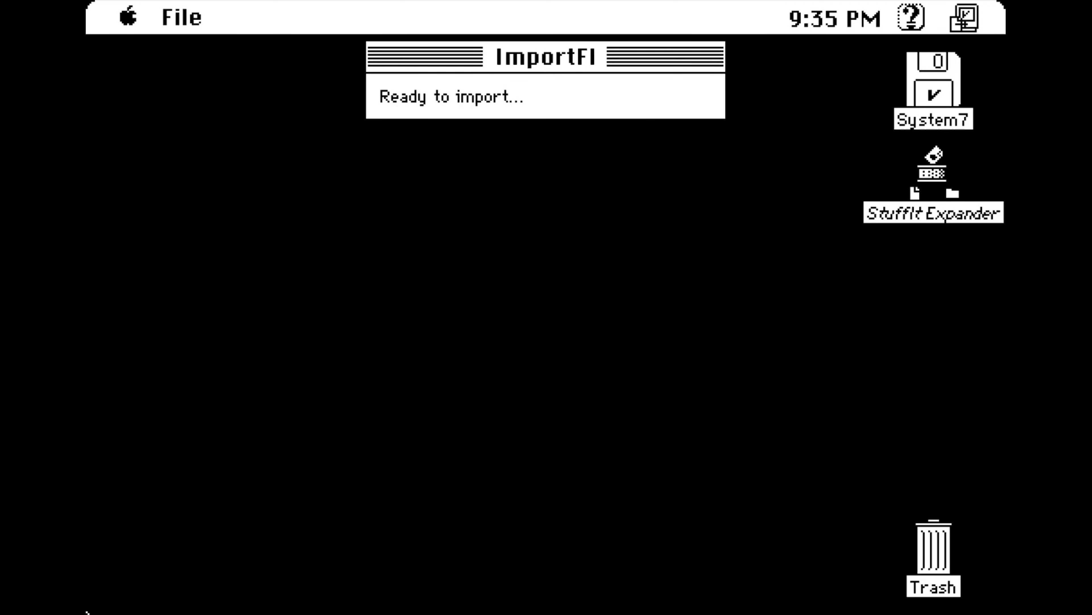
left_click_drag(86, 611, 195, 237)
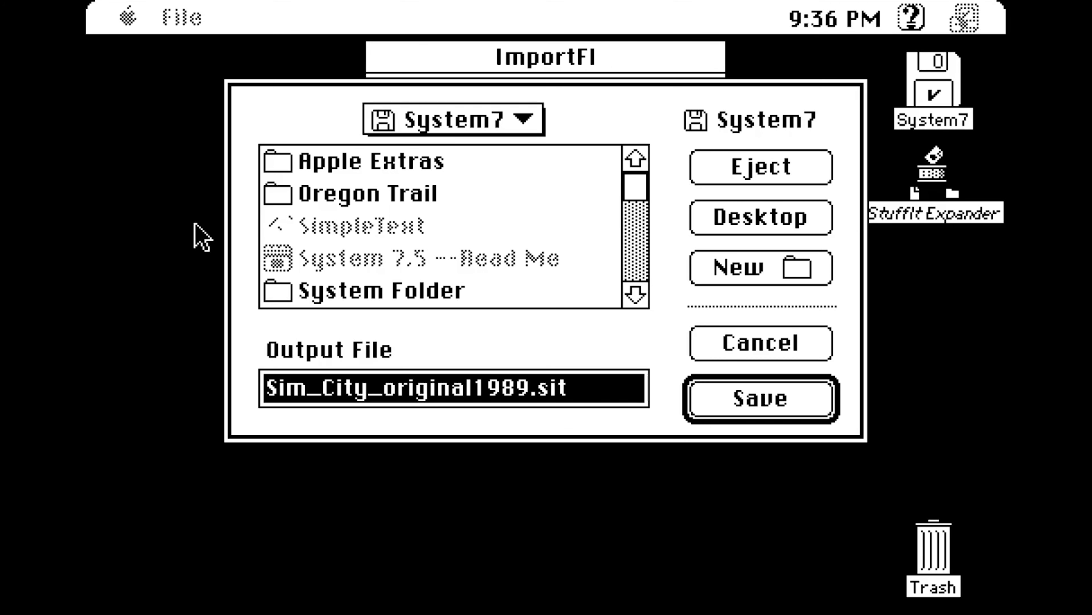
left_click(740, 408)
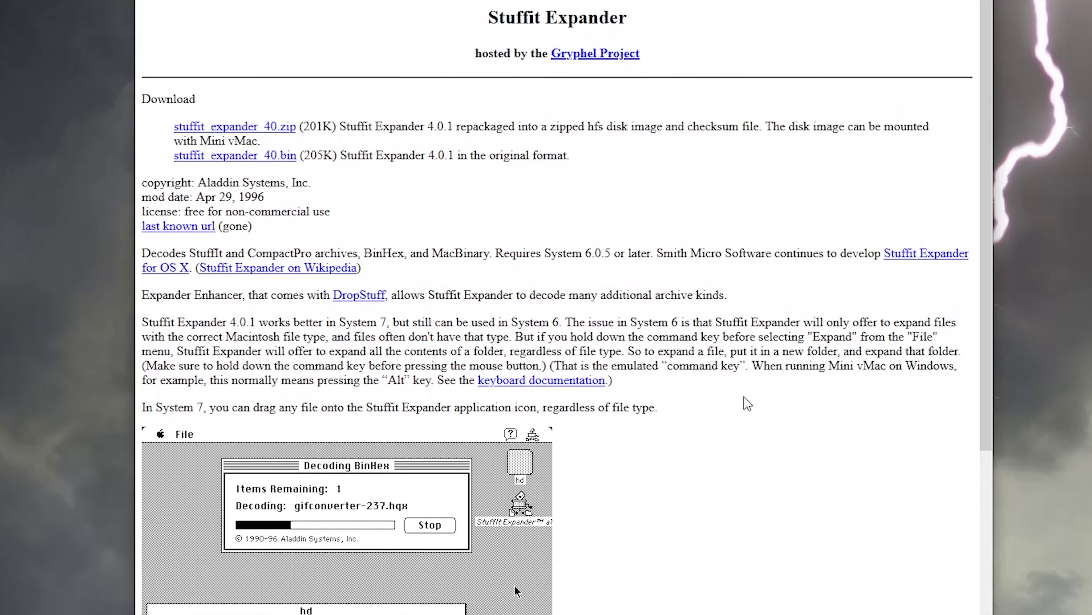
- Save stuffit_expander_40.zip from the StuffIt Expander download page
scroll(748, 400, "down", 3)
scroll(748, 403, "up", 3)
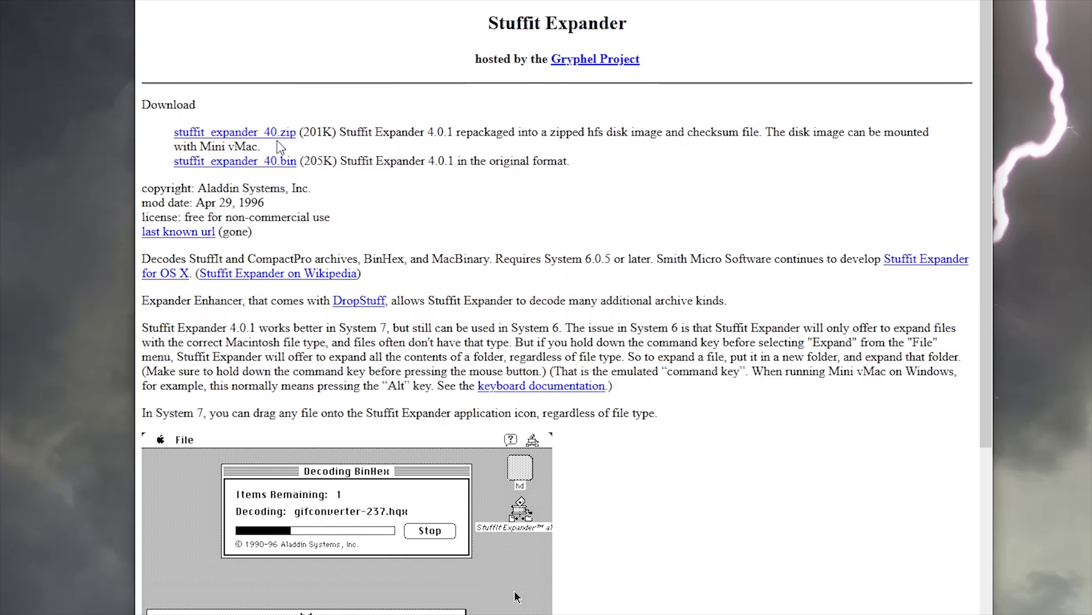
left_click(272, 137)
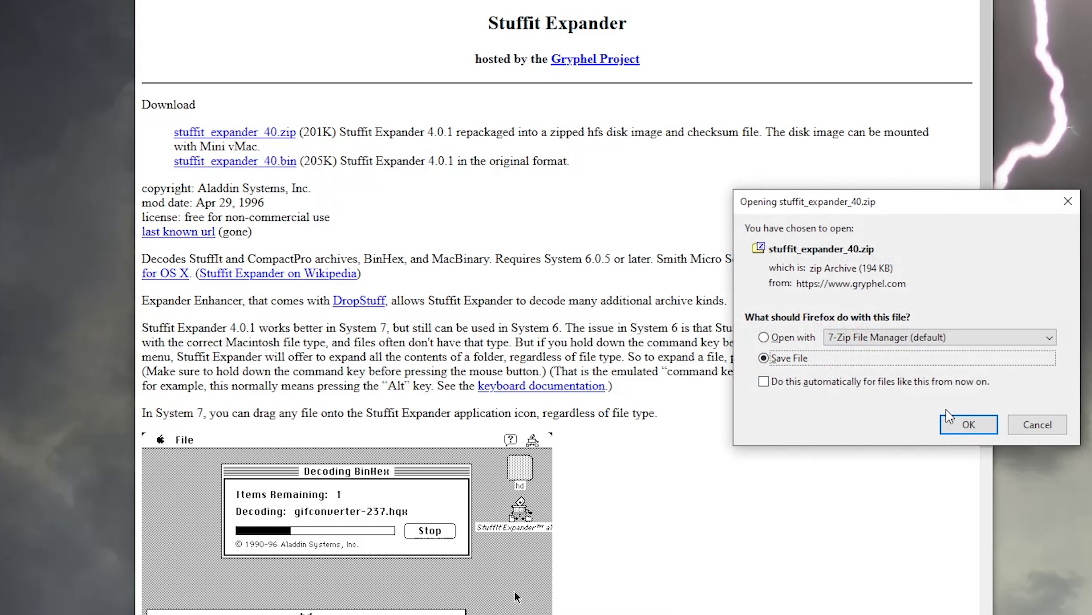
left_click(973, 426)
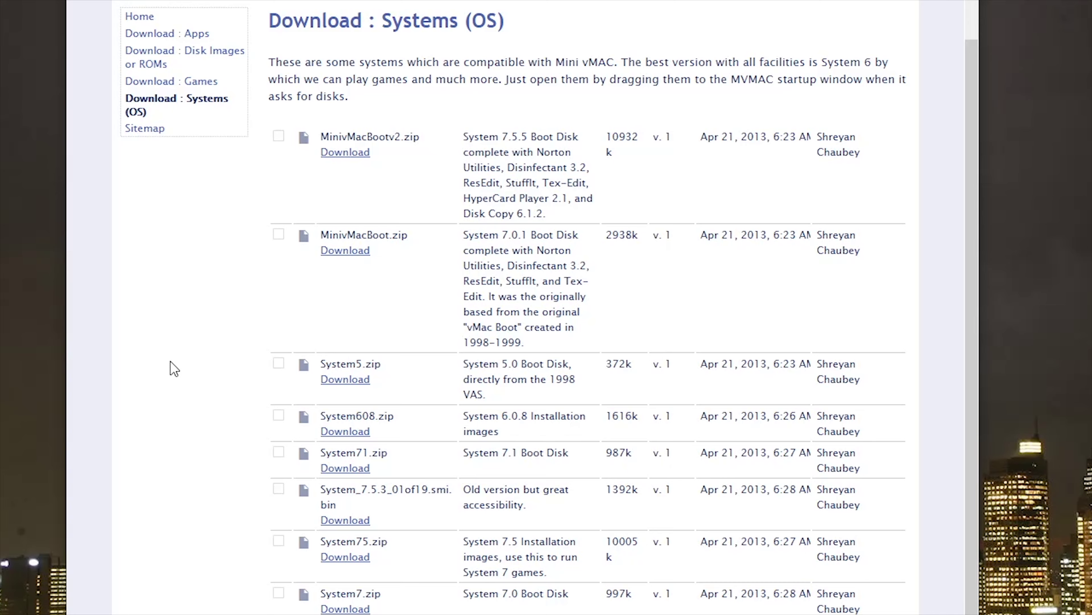
- Save System608.zip and System75.zip from the Systems download page
scroll(170, 361, "up", 2)
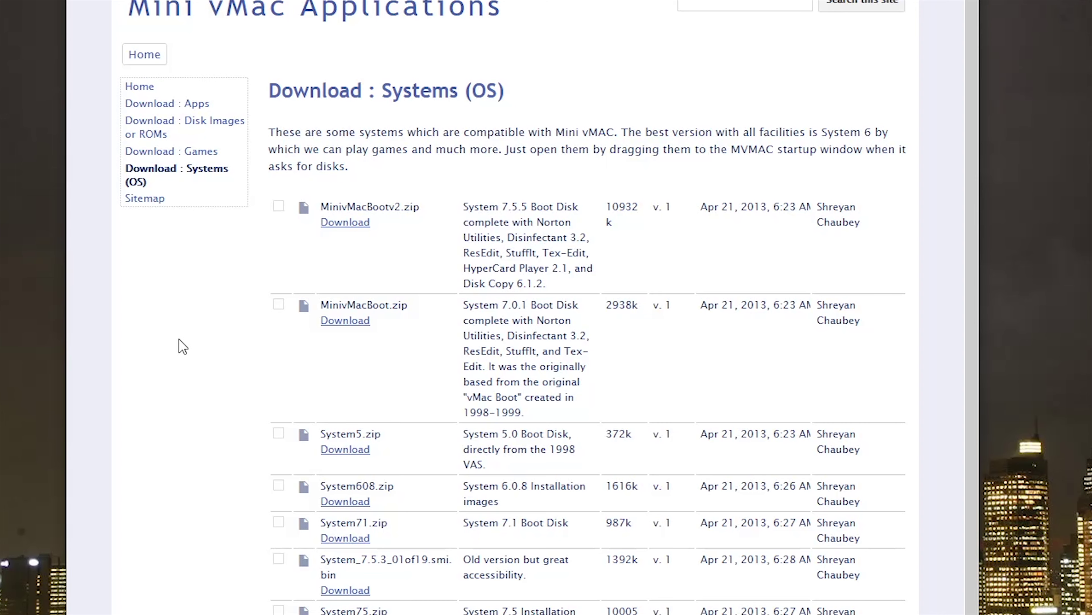
middle_click(206, 303)
middle_click(206, 326)
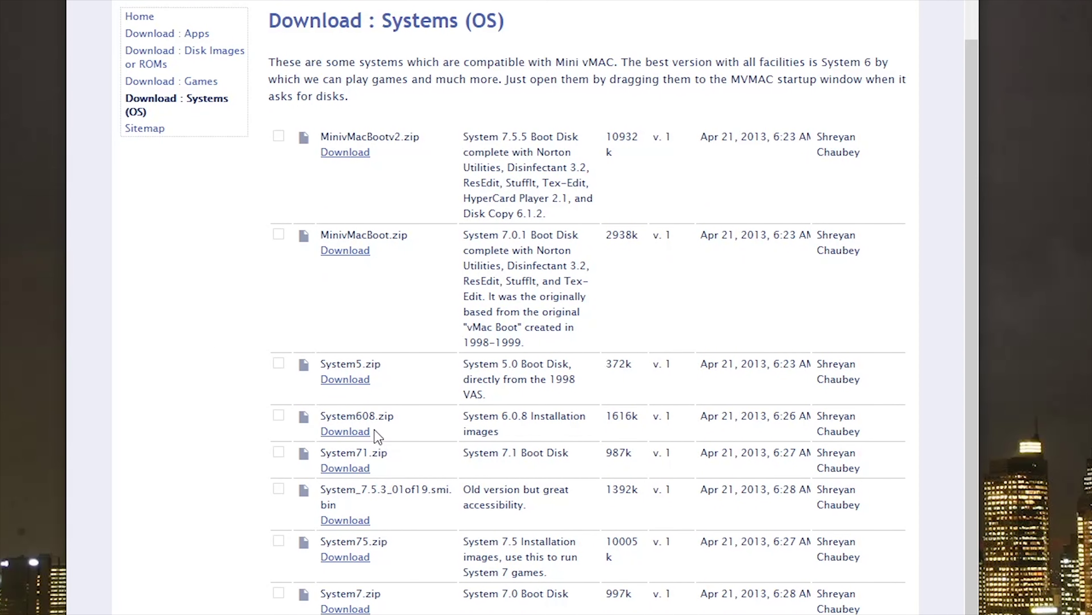
left_click(365, 431)
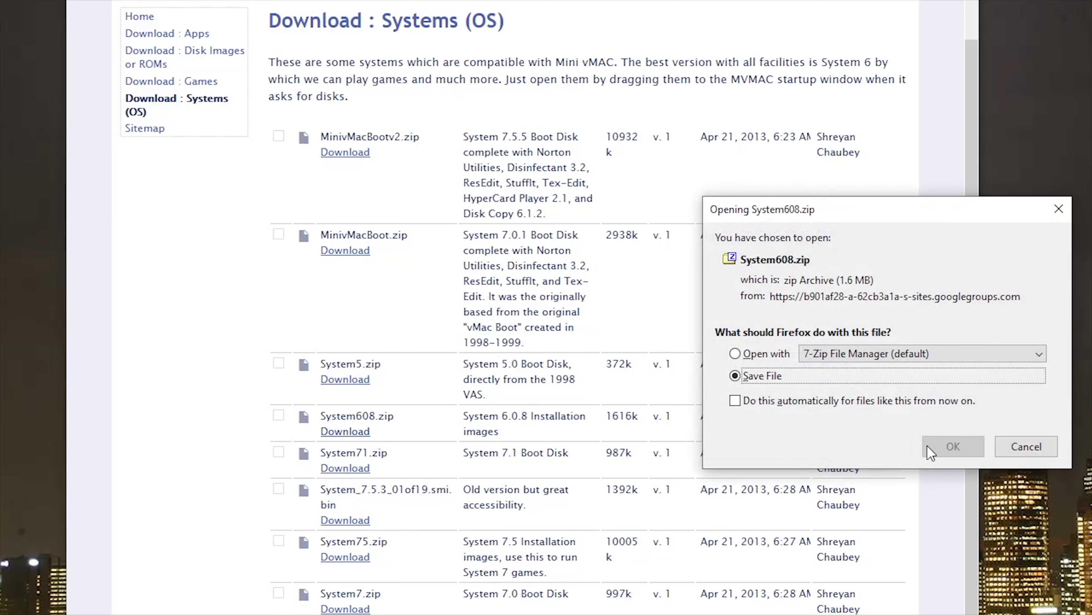
left_click(929, 447)
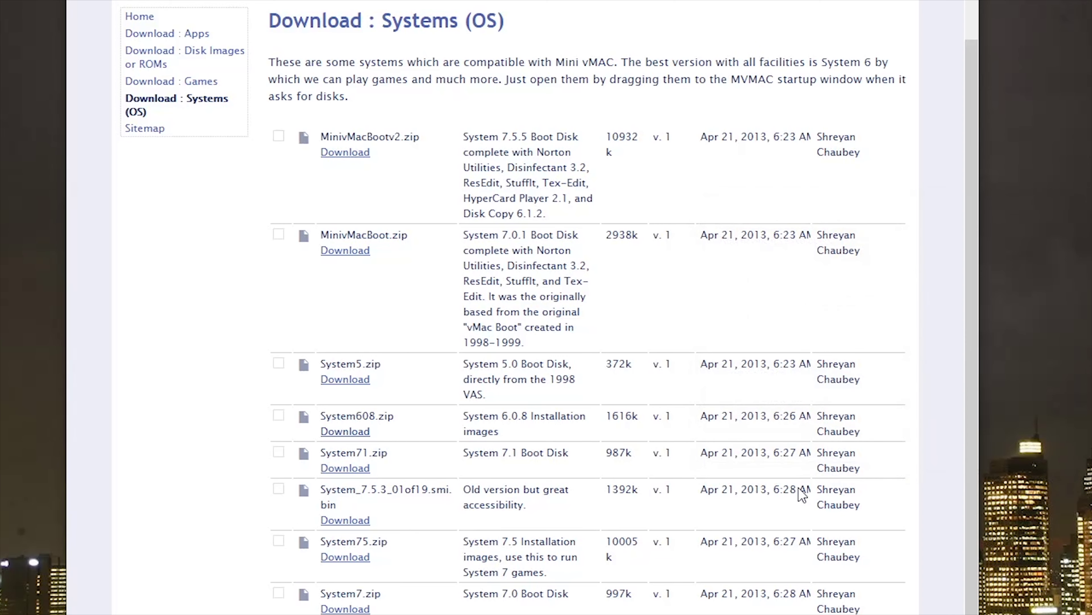
left_click(354, 557)
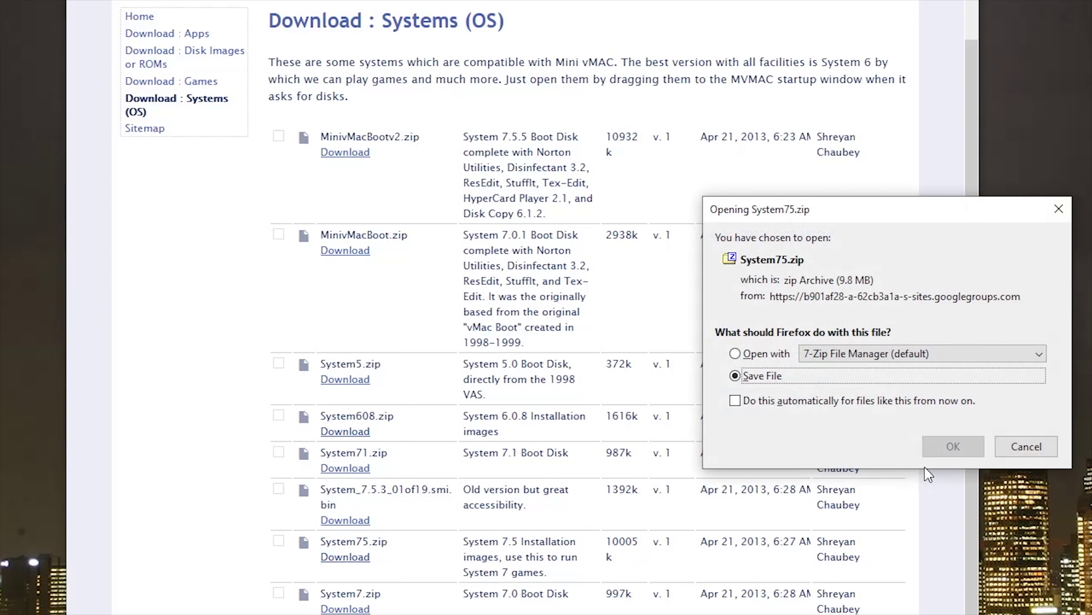
left_click(962, 450)
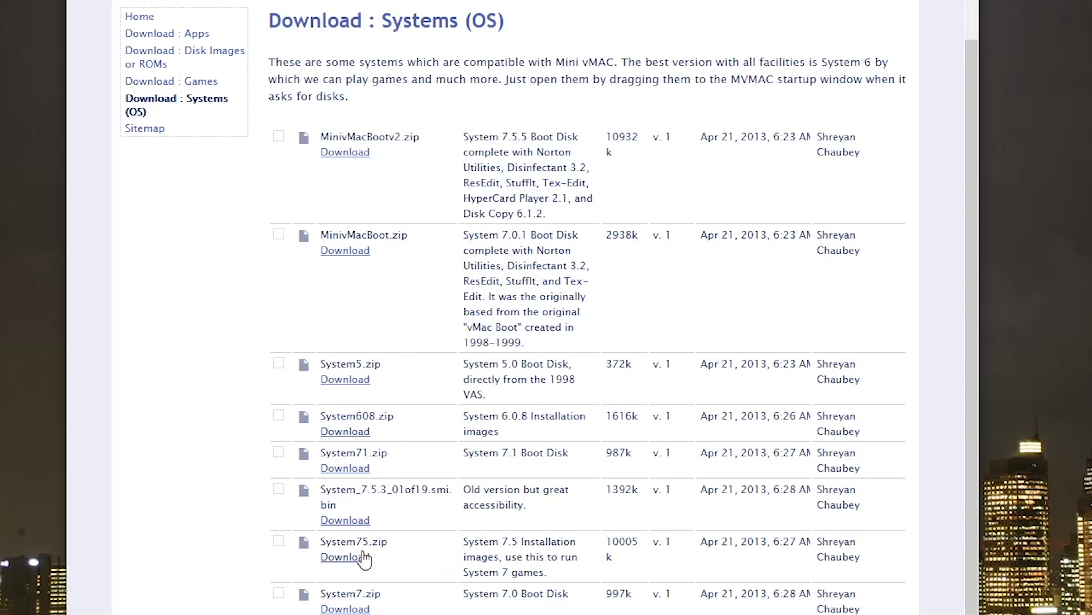
- Highlight the System608 and System75 entries, then open the CopyRoms page and highlight vMac.ROM
left_click_drag(407, 433, 308, 415)
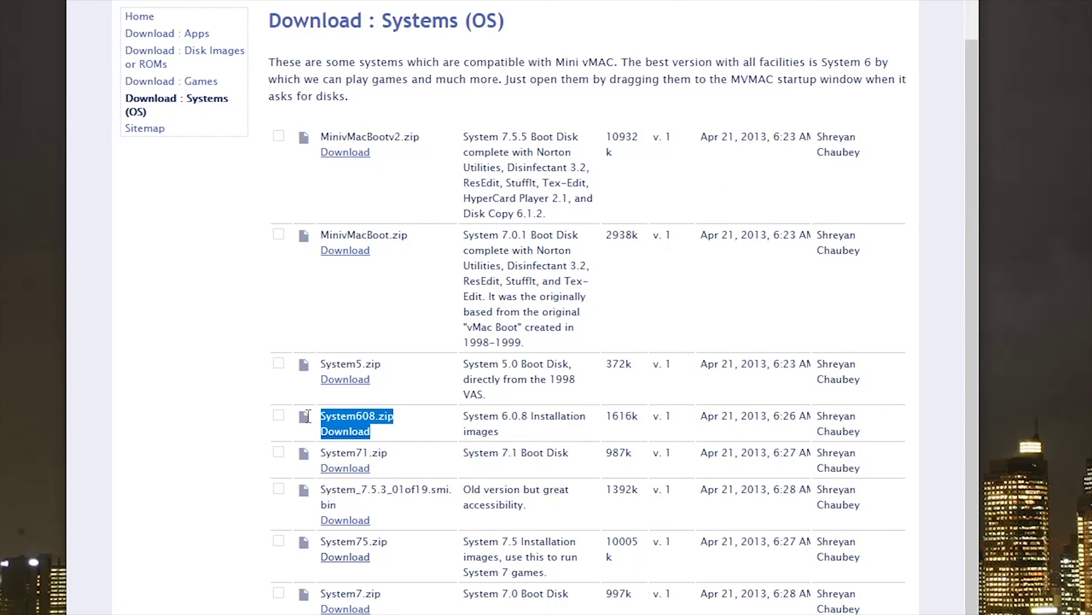
left_click(396, 564)
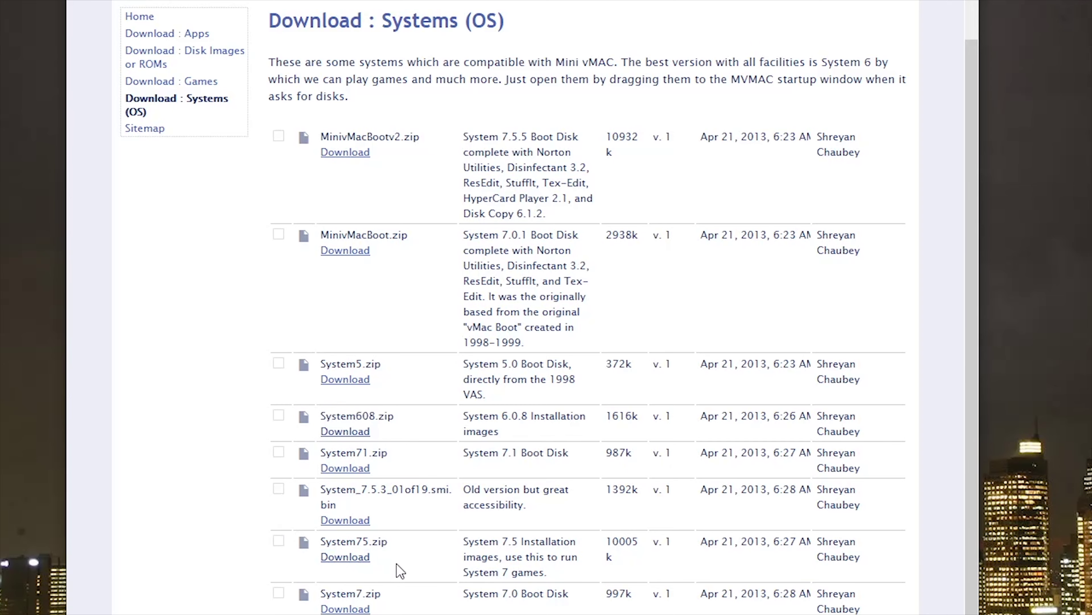
left_click_drag(370, 563, 321, 540)
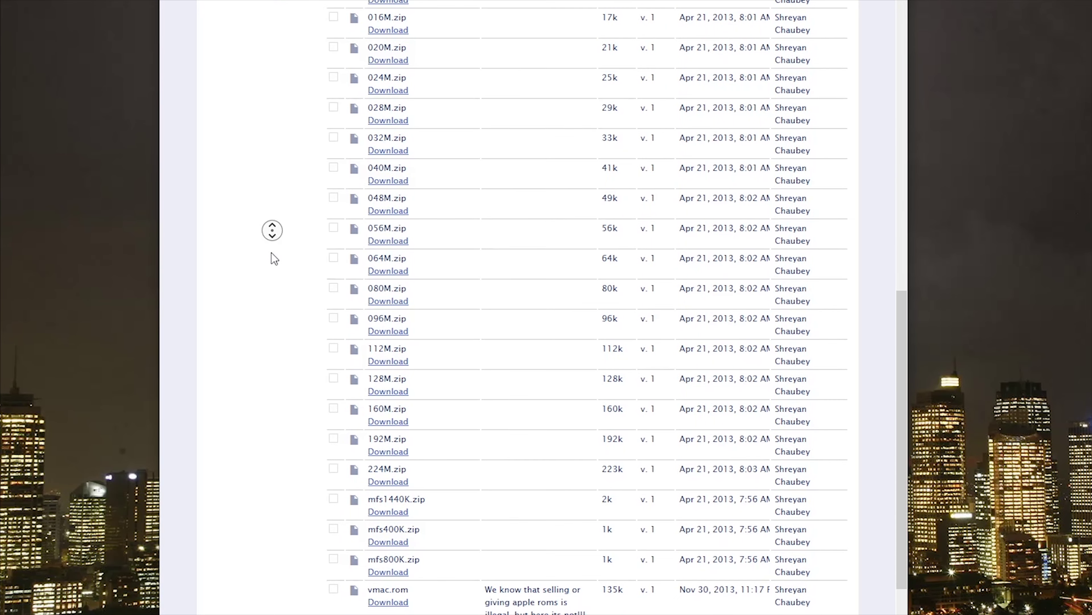
middle_click(272, 252)
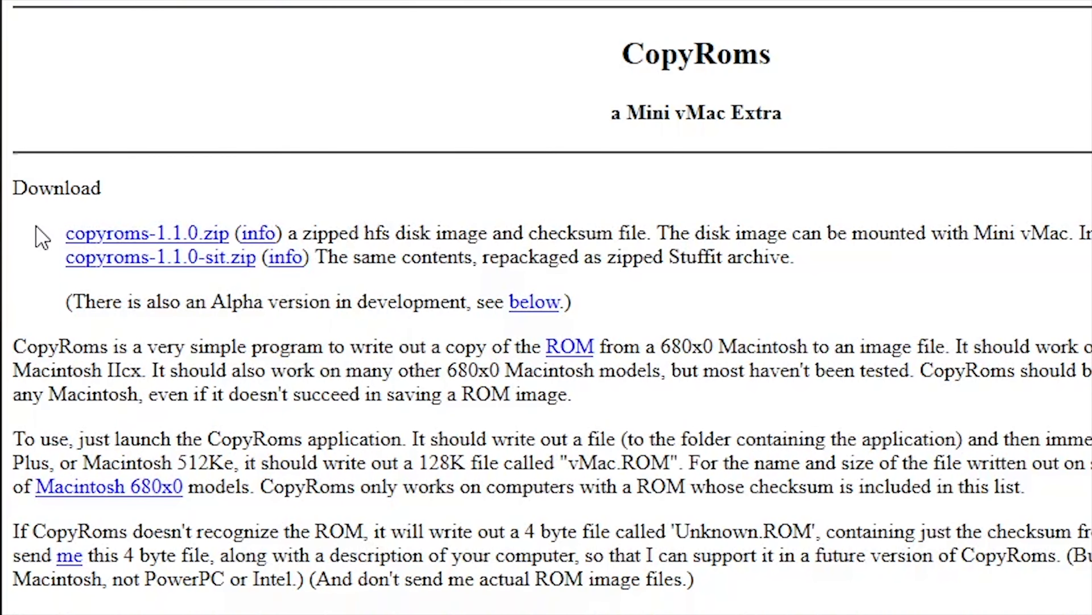
left_click_drag(36, 228, 340, 235)
left_click(899, 459)
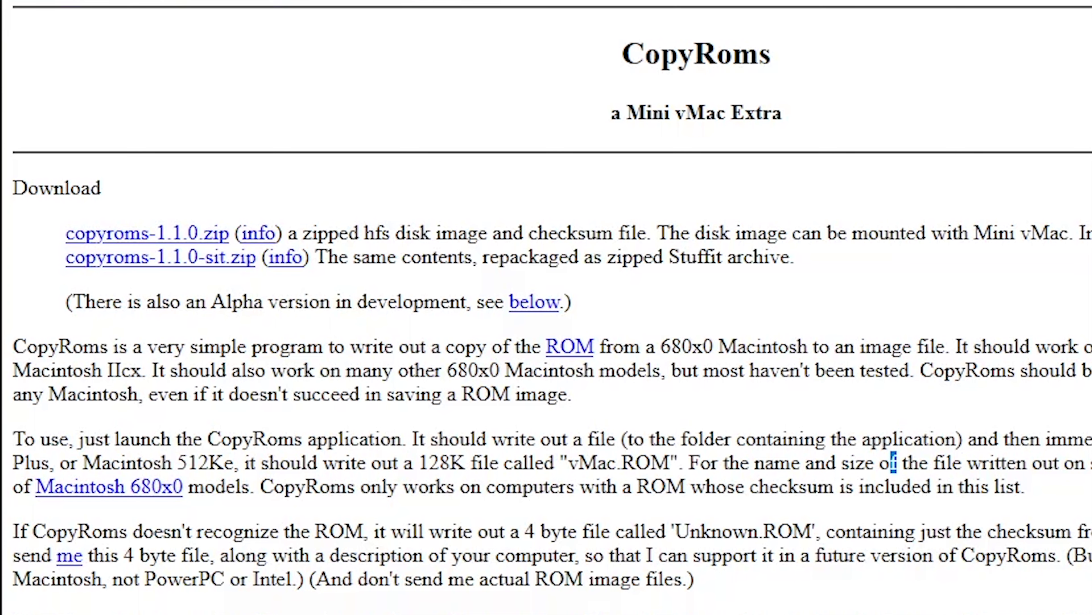
left_click_drag(573, 462, 670, 464)
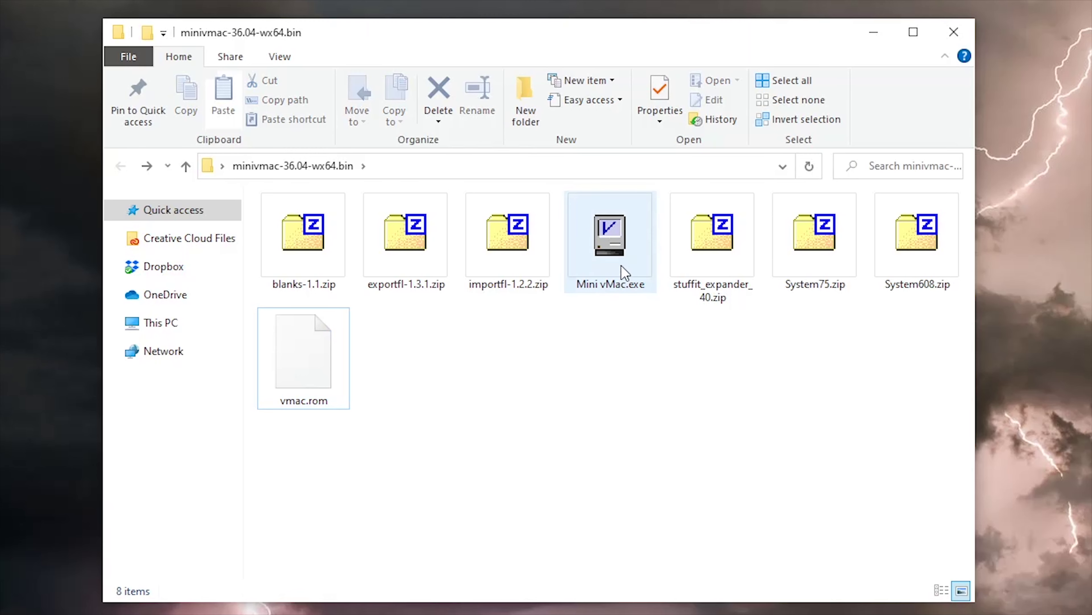
- Create a new folder named Disk Images beside Mini vMac.exe and vmac.rom
left_click(622, 265)
left_click(322, 388, "ctrl")
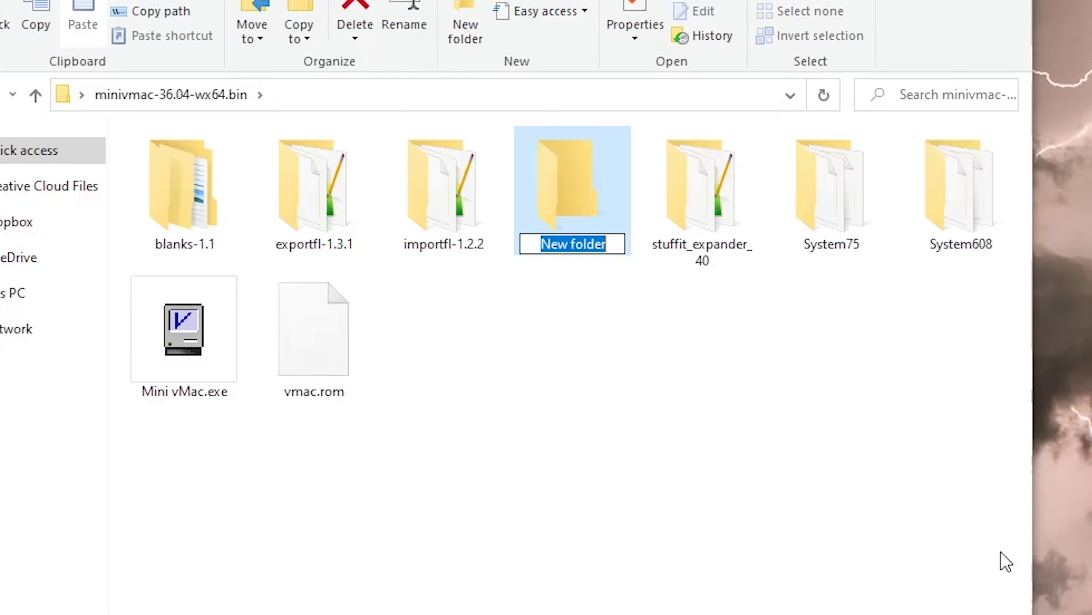
type("Disk Im")
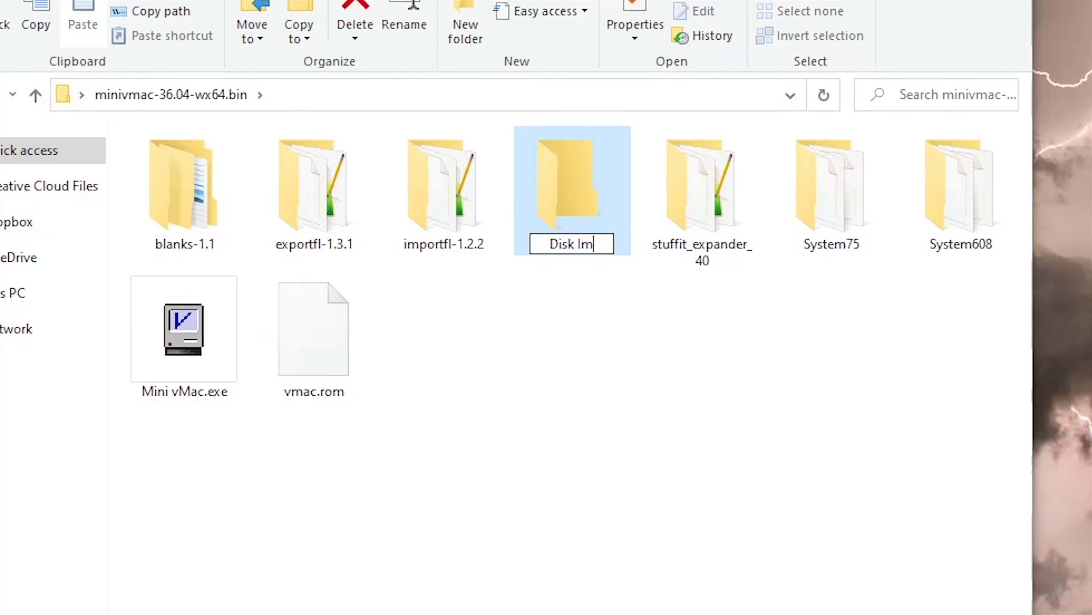
type("ages")
key("Return")
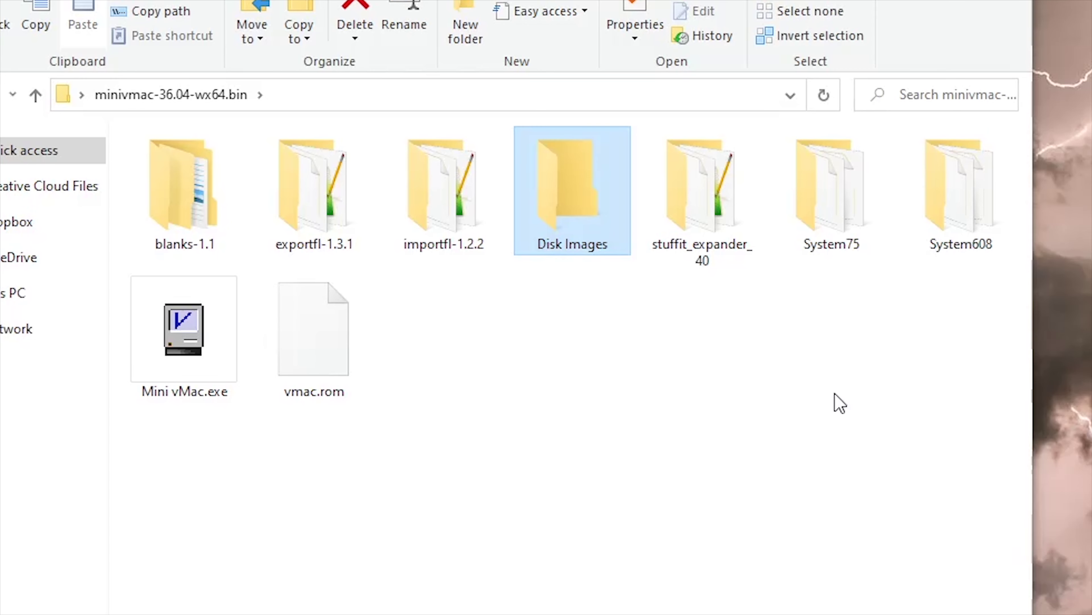
- Move stuffit_expander_40, System75, System608, exportfl and importfl into Disk Images, and delete blanks-1.1
mouse_move(962, 347)
left_mouse_down()
mouse_move(749, 244)
mouse_move(646, 175)
mouse_move(592, 226)
left_mouse_up()
mouse_move(584, 276)
left_mouse_down()
mouse_move(344, 207)
mouse_move(404, 207)
mouse_move(410, 217)
left_mouse_up()
left_click_drag(410, 218, 321, 198)
mouse_move(219, 204)
left_mouse_down()
mouse_move(293, 201)
mouse_move(385, 332)
left_mouse_up()
key("Delete")
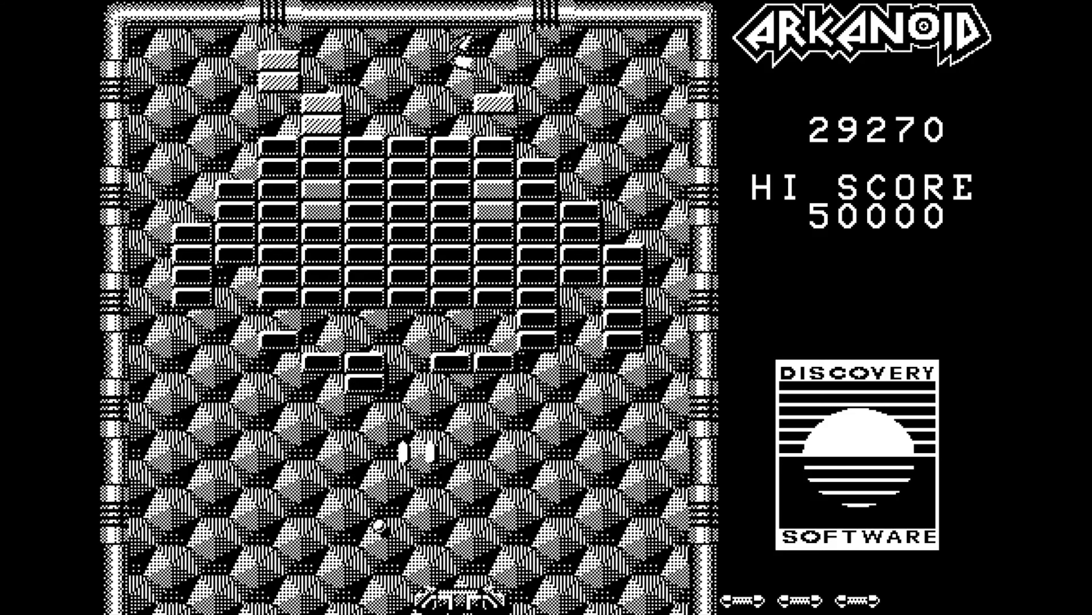
- Fire lasers in Arkanoid, then boot Beyond Dark Castle.dsk and run the prince left
left_click(301, 598)
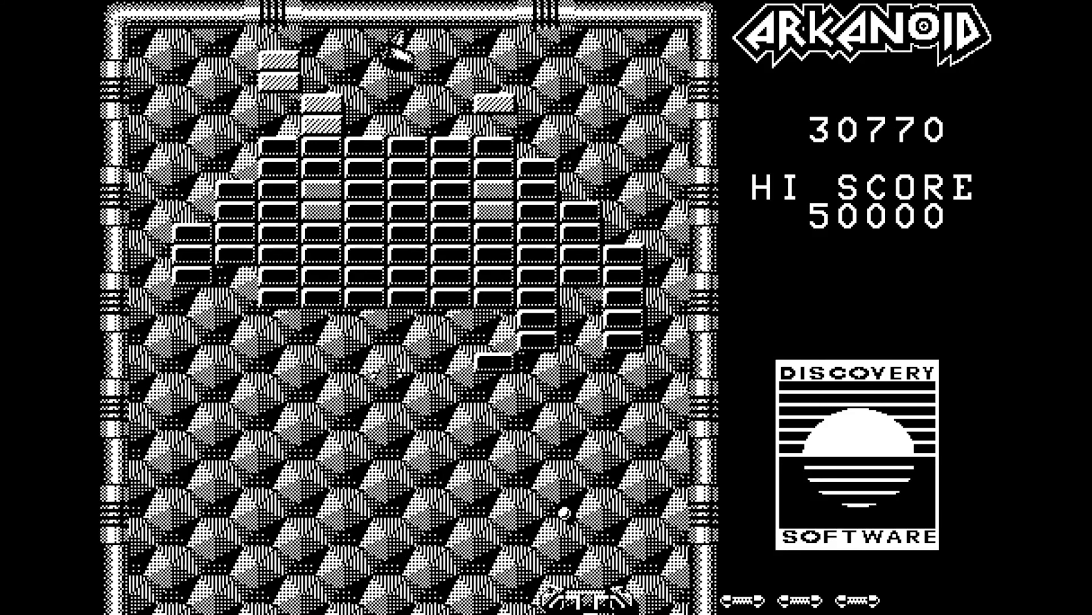
left_click(611, 598)
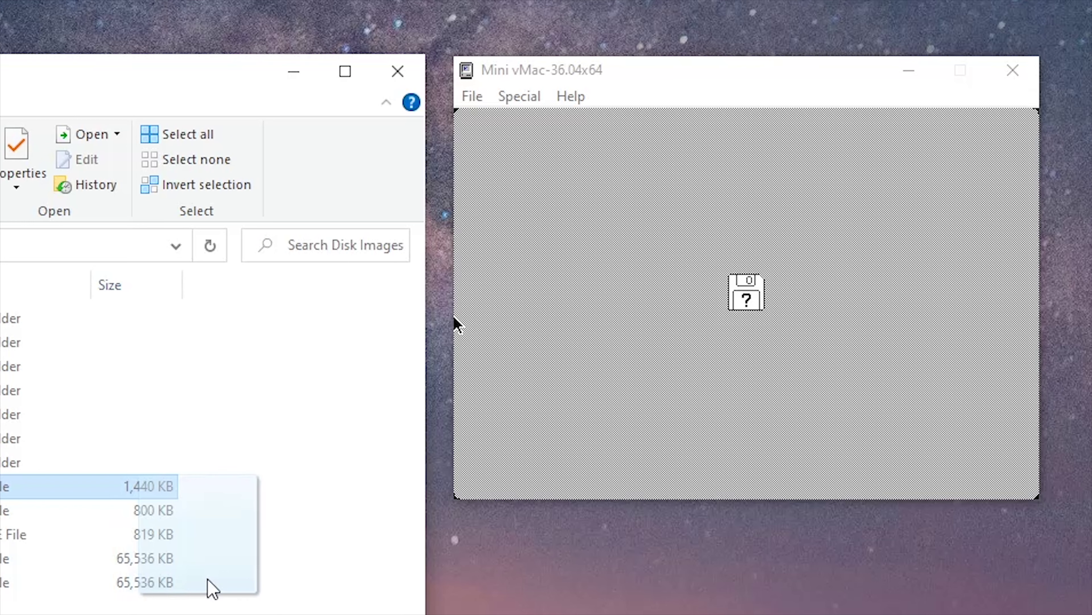
left_click_drag(206, 579, 509, 432)
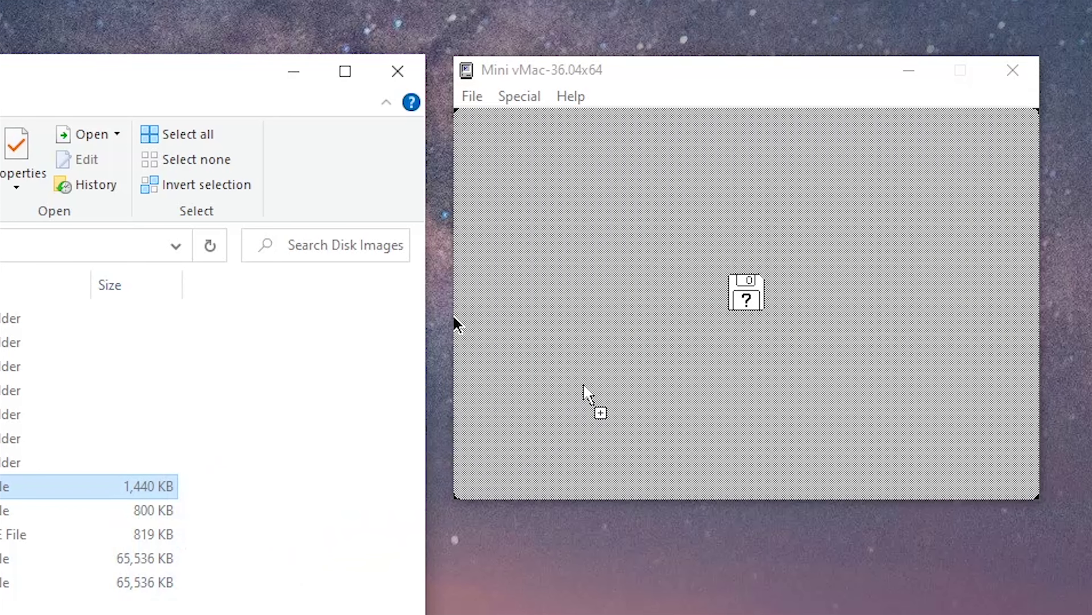
left_click_drag(584, 386, 584, 386)
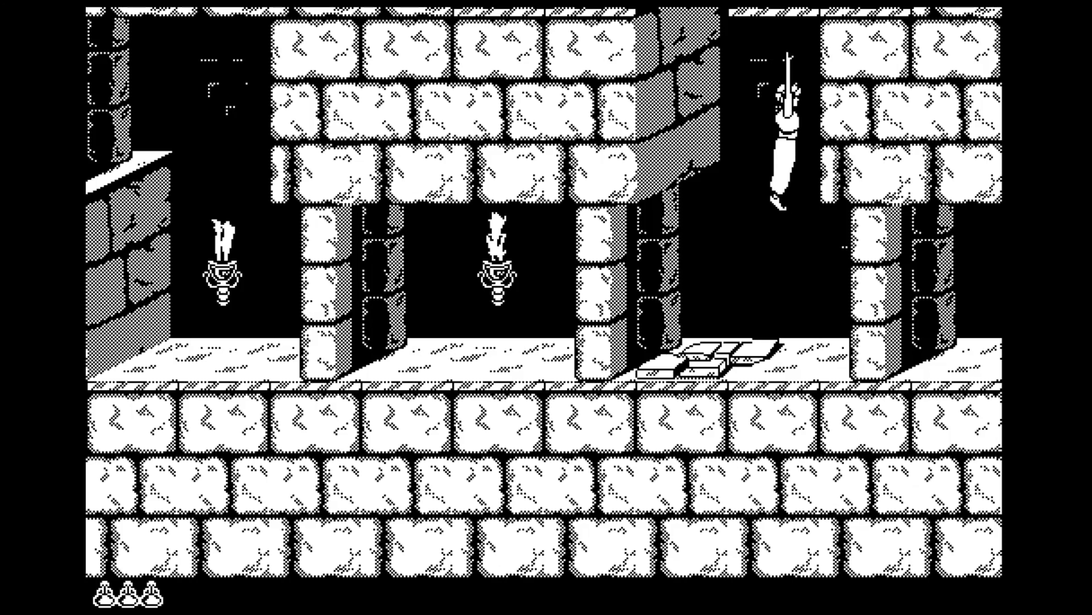
key("Left")
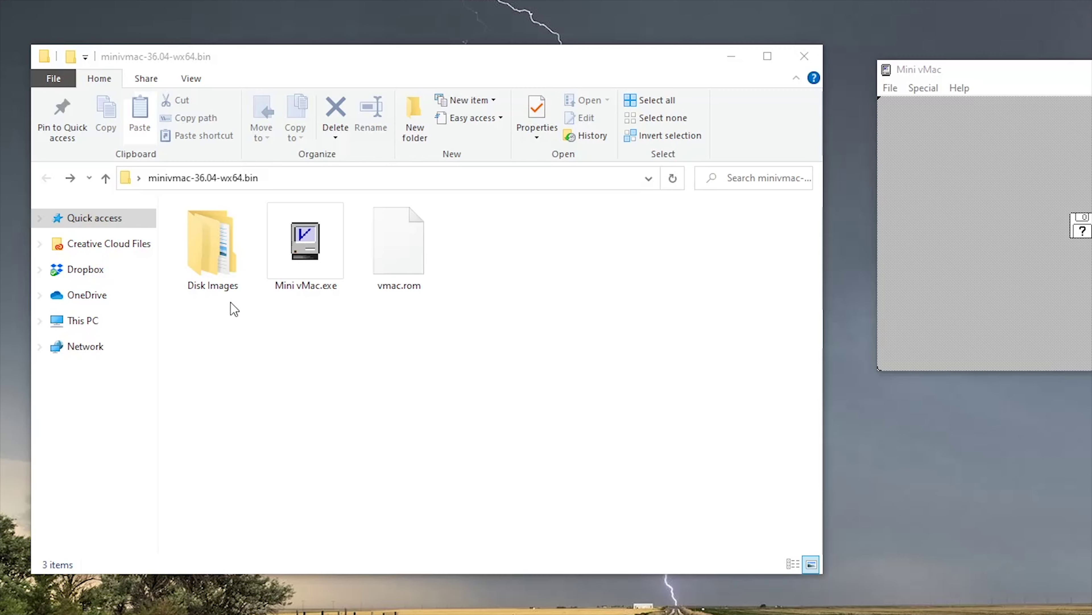
- Open the 64 MB blank archive 064M.zip from blanks-1.1\M in 7-Zip
double_click(213, 253)
left_click(217, 231)
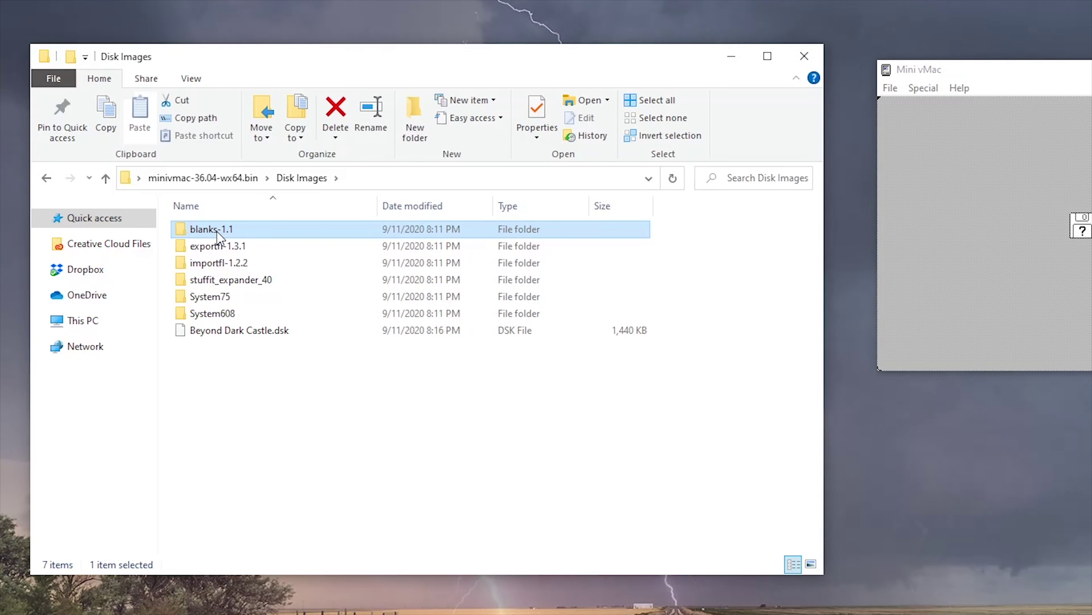
double_click(217, 231)
double_click(190, 264)
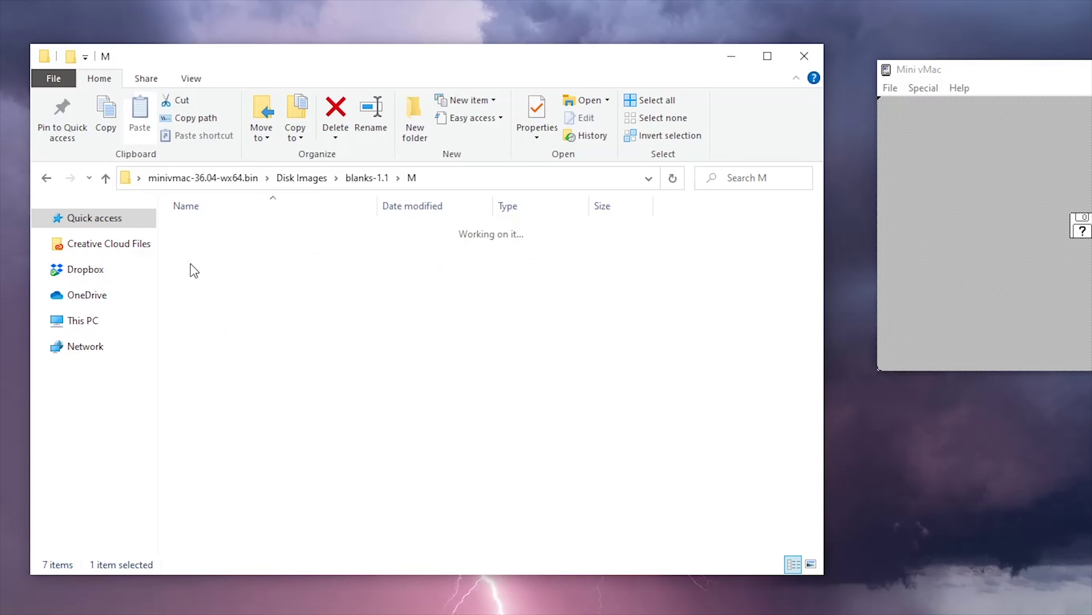
scroll(308, 359, "down", 4)
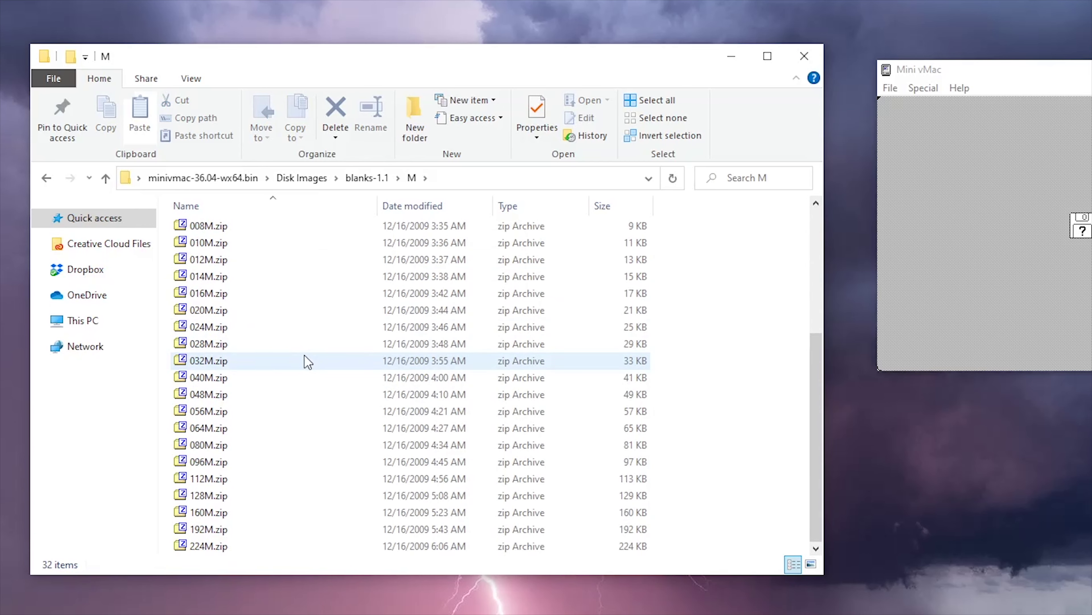
left_click(213, 428)
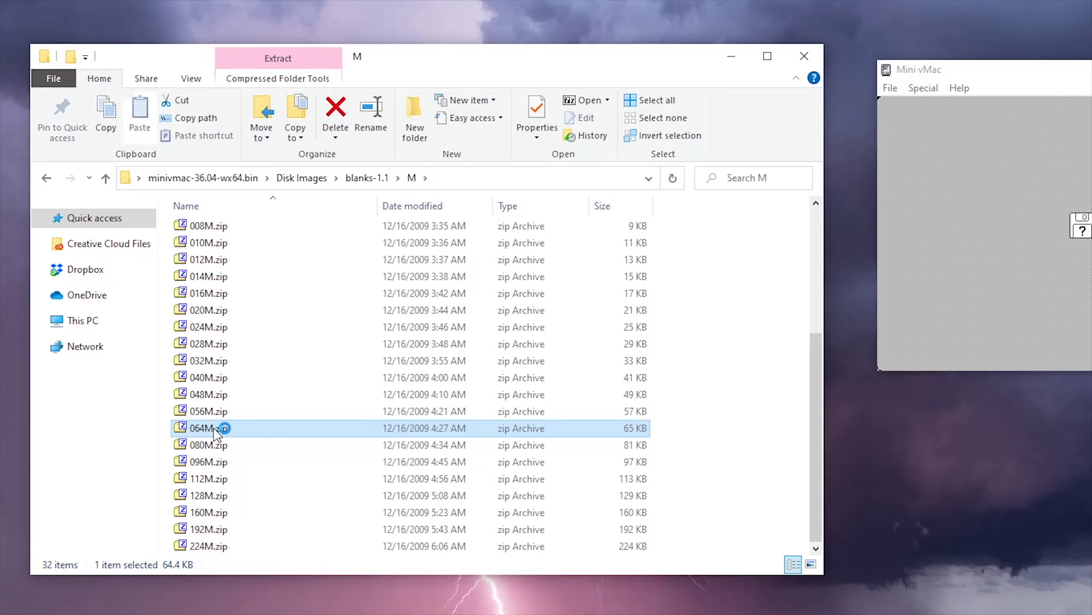
double_click(213, 428)
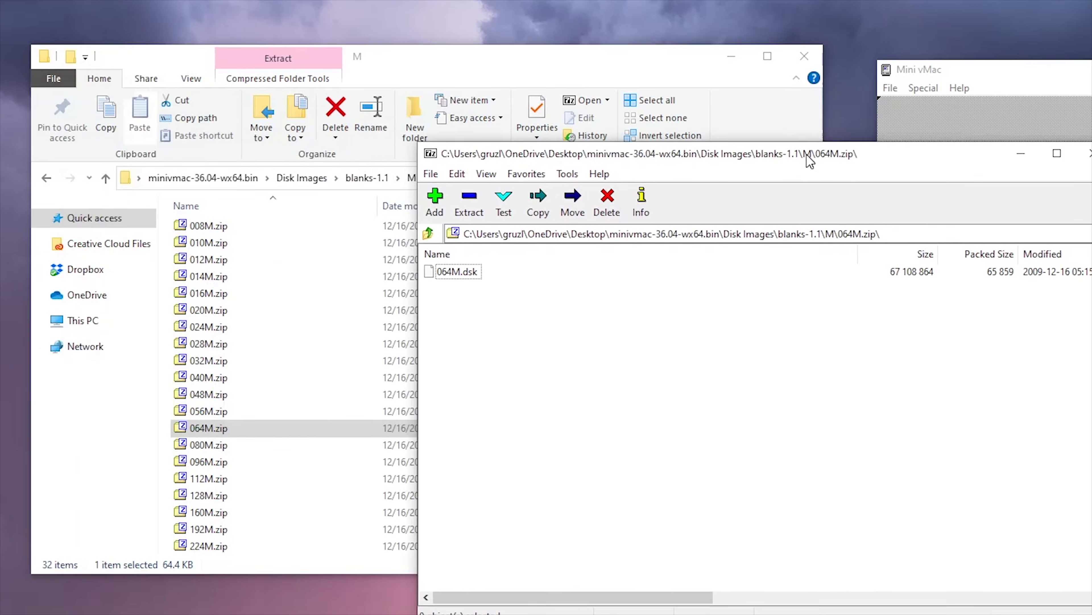
- Extract 064M.dsk from the archive into the Disk Images folder
left_click_drag(807, 161, 952, 122)
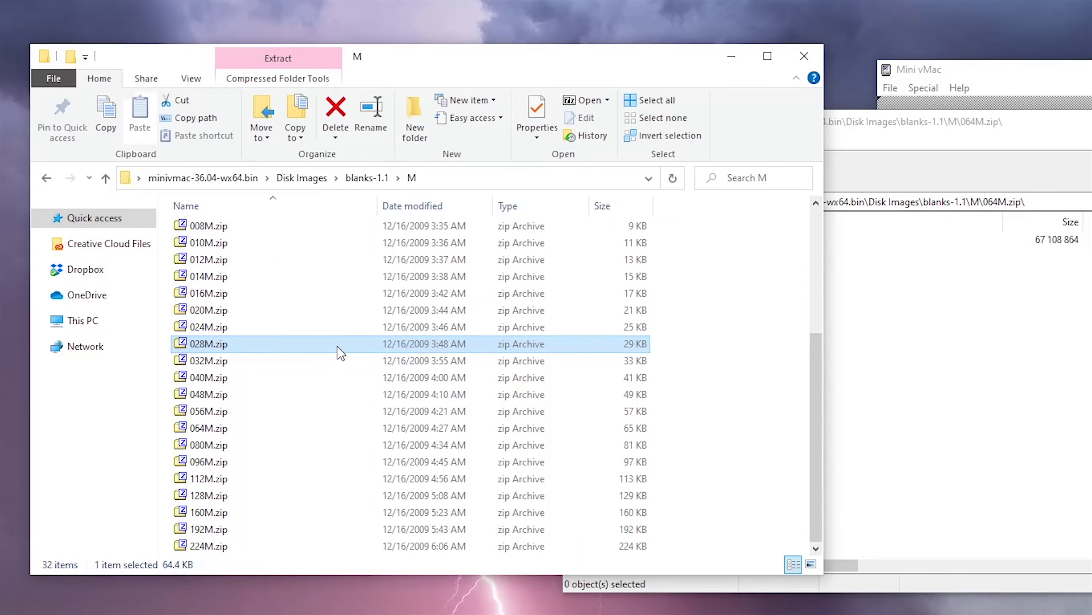
key("BackSpace")
key("BackSpace")
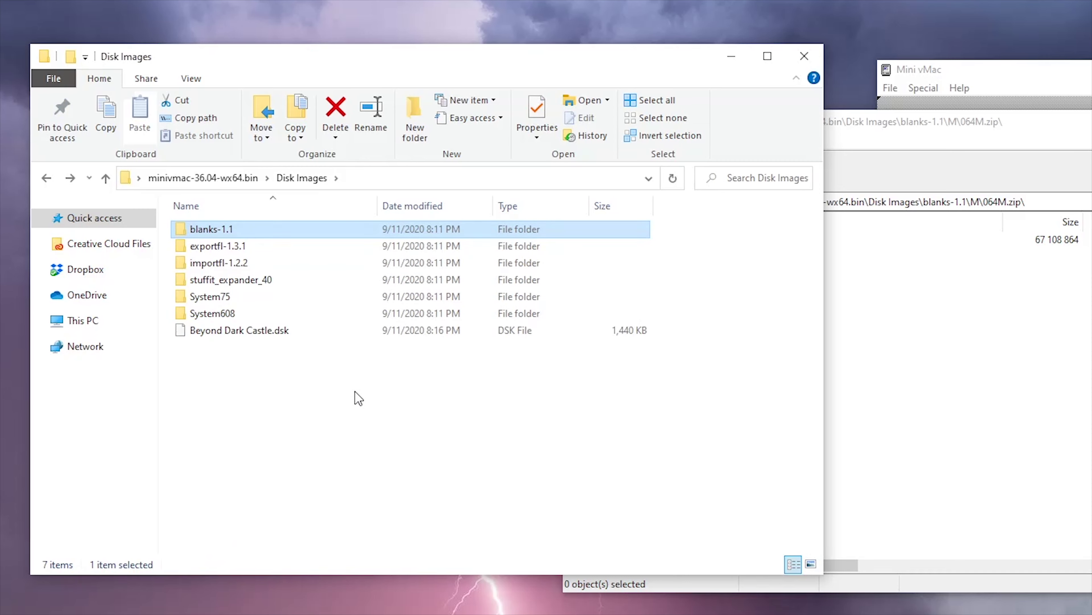
left_click(358, 398)
left_click(935, 402)
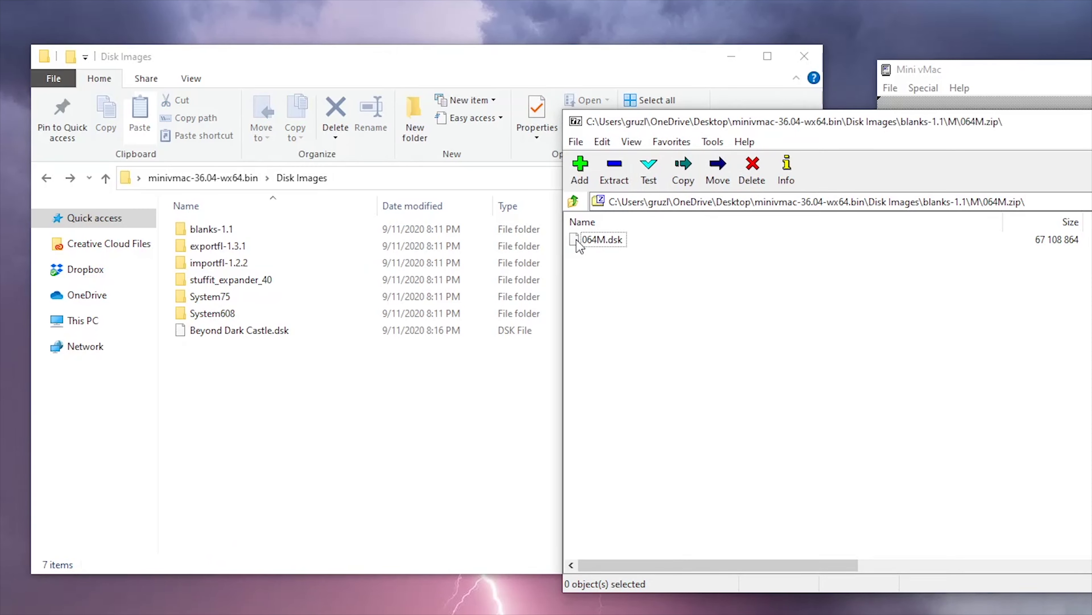
mouse_move(578, 241)
left_mouse_down()
mouse_move(568, 276)
mouse_move(353, 400)
mouse_move(277, 411)
left_mouse_up()
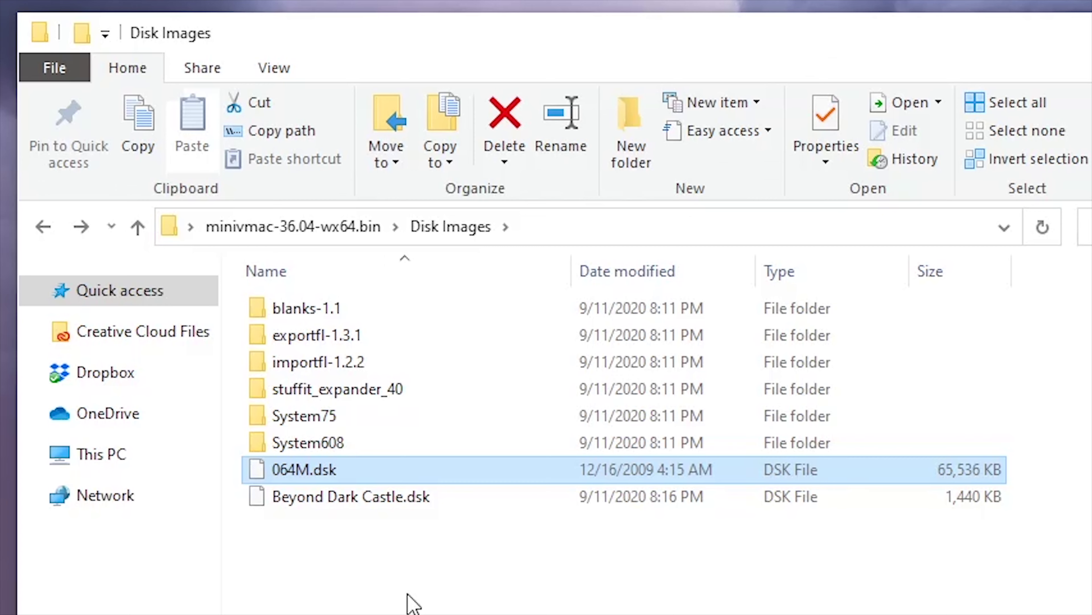
- Duplicate 064M.dsk and rename the original to System6.dsk
key("ctrl+c")
key("ctrl+v")
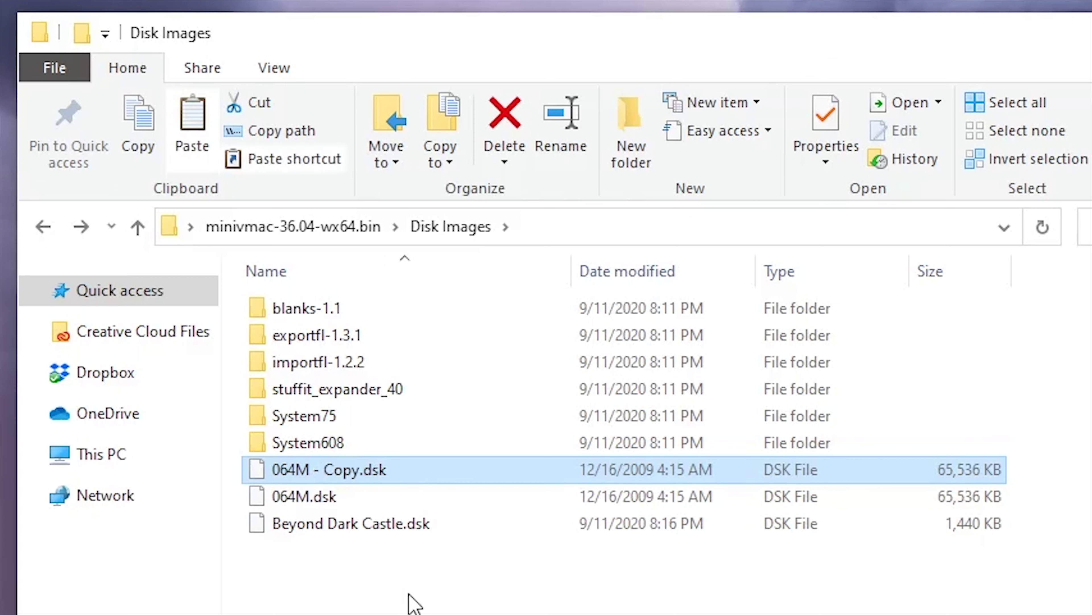
left_click(306, 499)
left_click(308, 495)
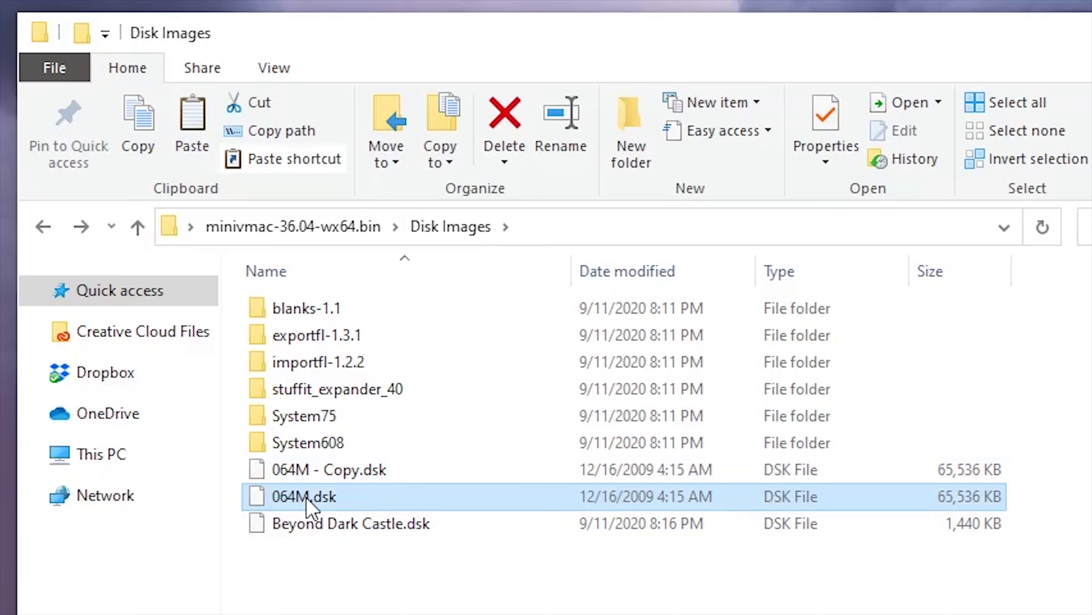
type("System6")
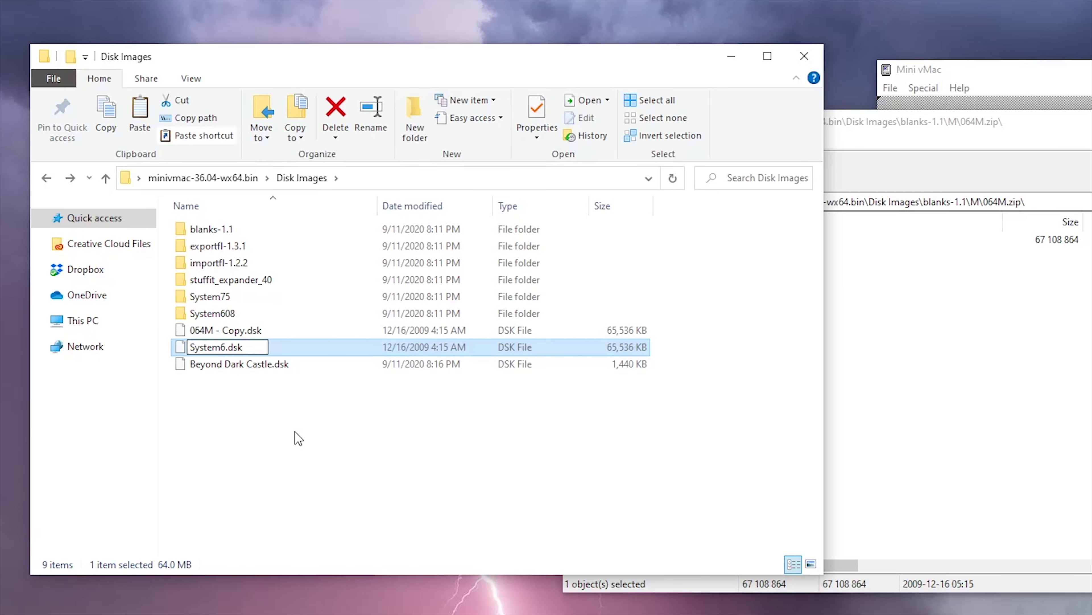
- Rename the copy to System7.dsk, then boot Mini vMac from the System Tools disk
left_click(208, 330)
left_click(209, 330)
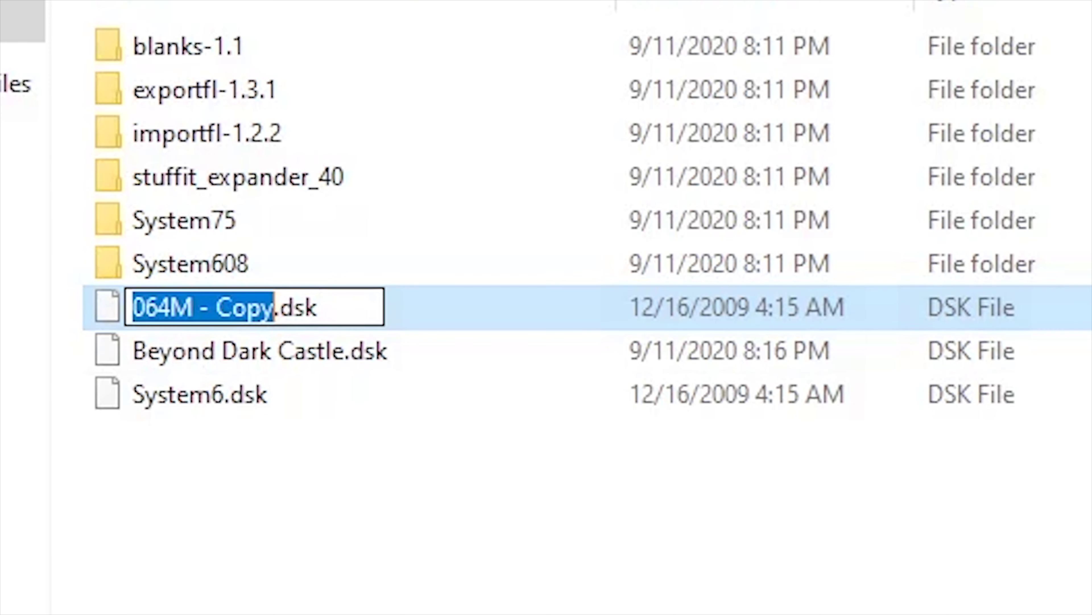
type("System7")
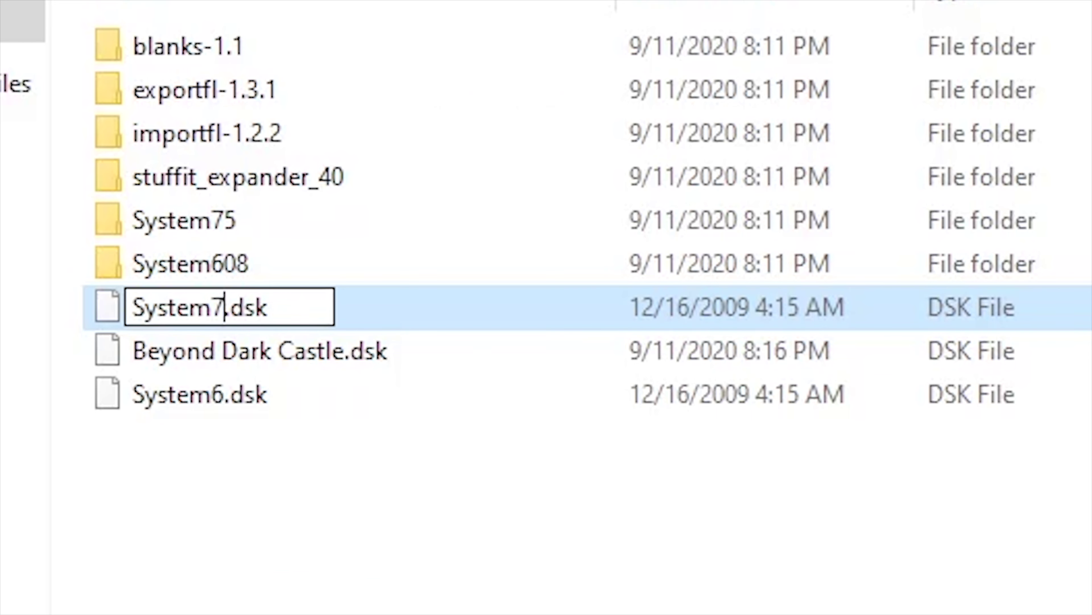
key("Return")
key("ctrl+c")
left_click_drag(281, 523, 622, 410)
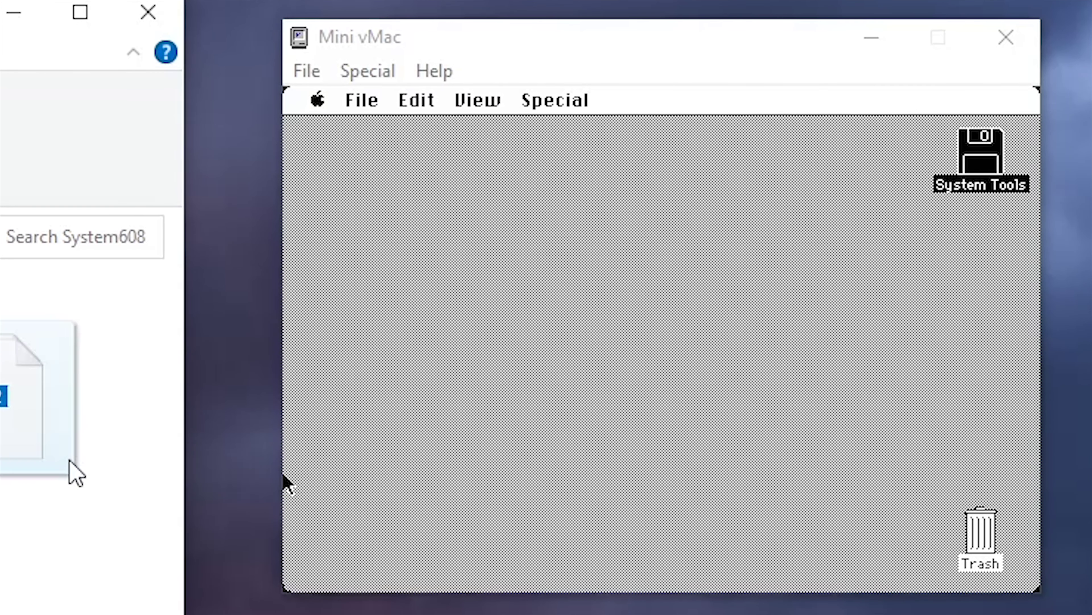
- Mount Utilities 1 and 2 plus a blank disk named System6, then launch Installer from System Tools
mouse_move(69, 459)
left_mouse_down()
mouse_move(556, 439)
mouse_move(553, 428)
left_mouse_up()
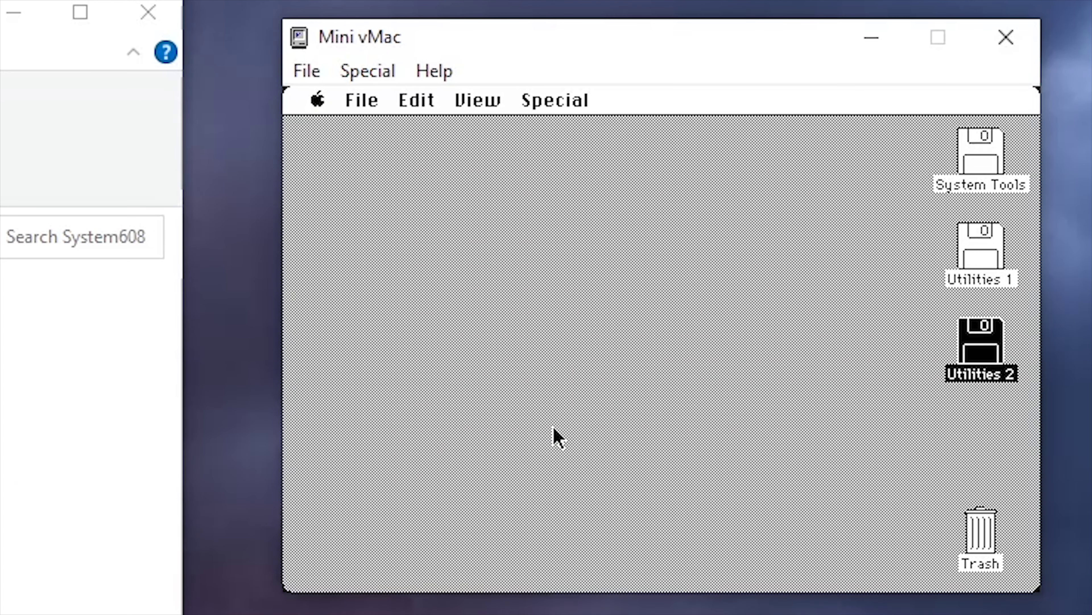
left_click_drag(95, 442, 469, 394)
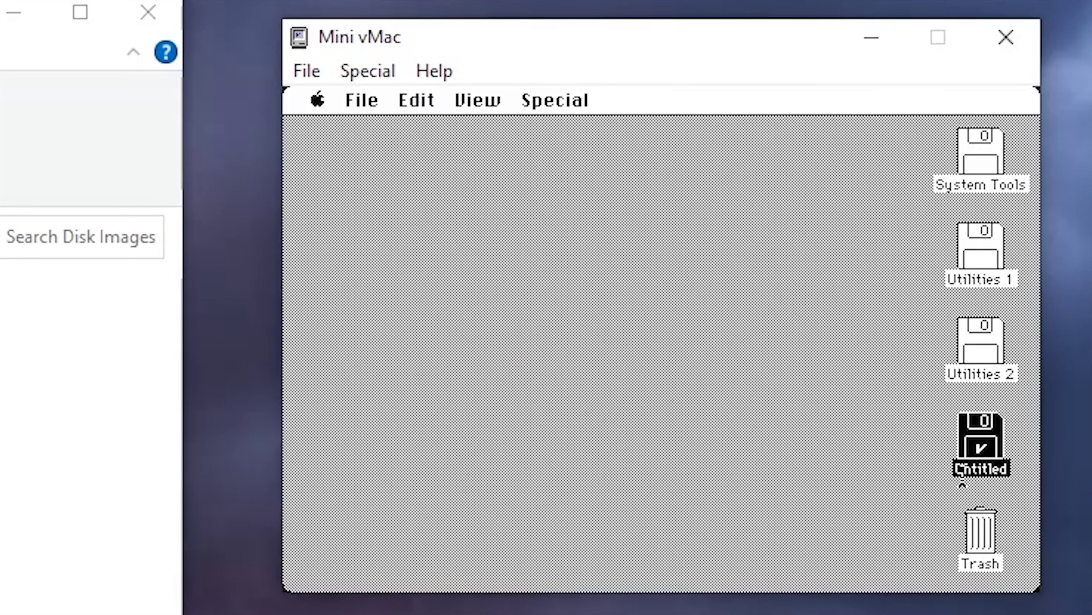
type("System6")
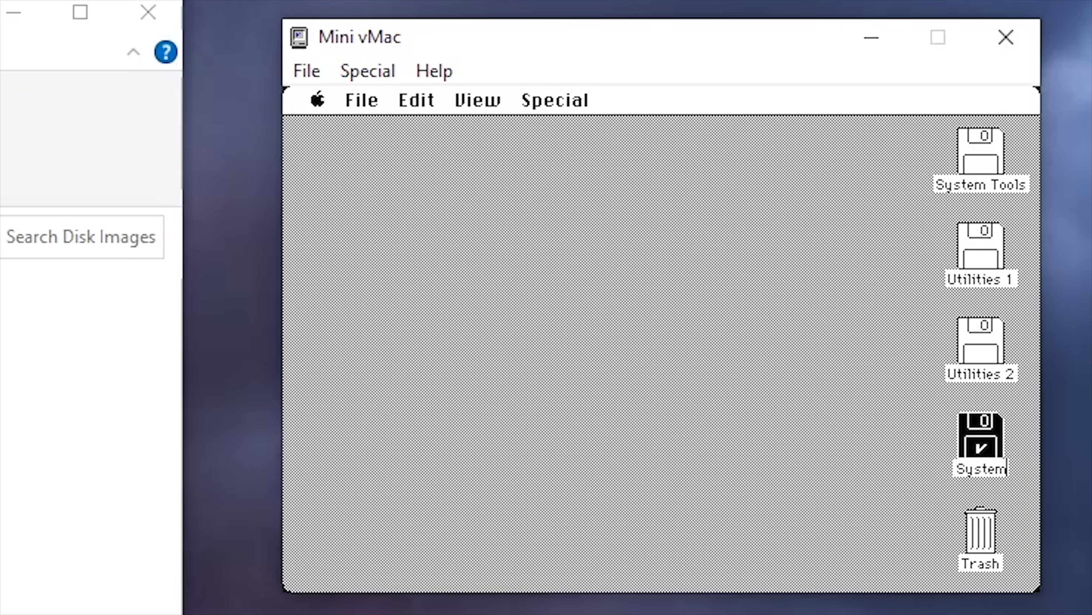
key("Return")
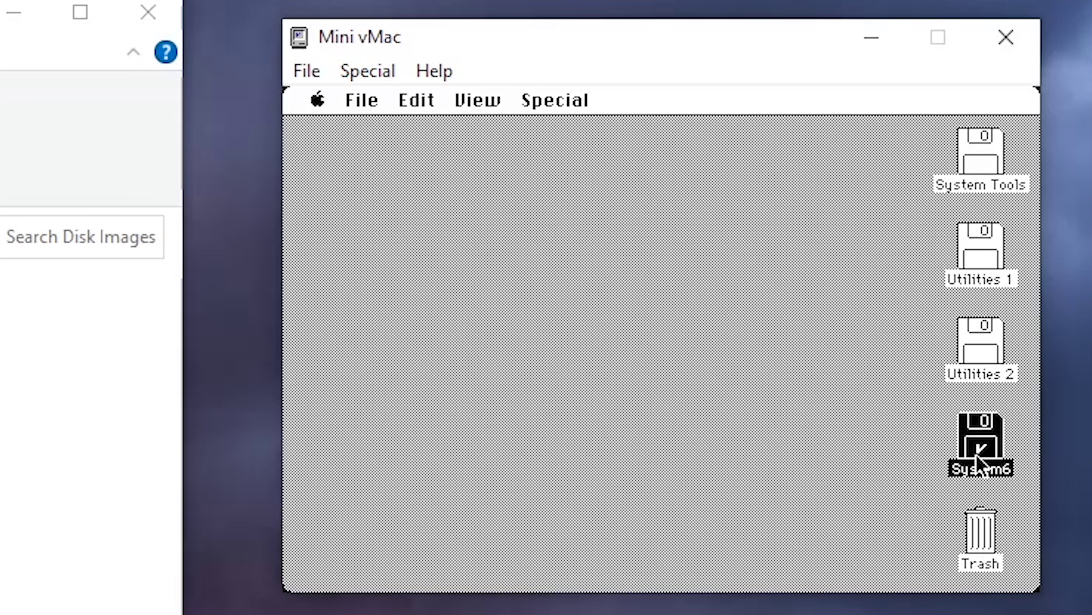
double_click(988, 173)
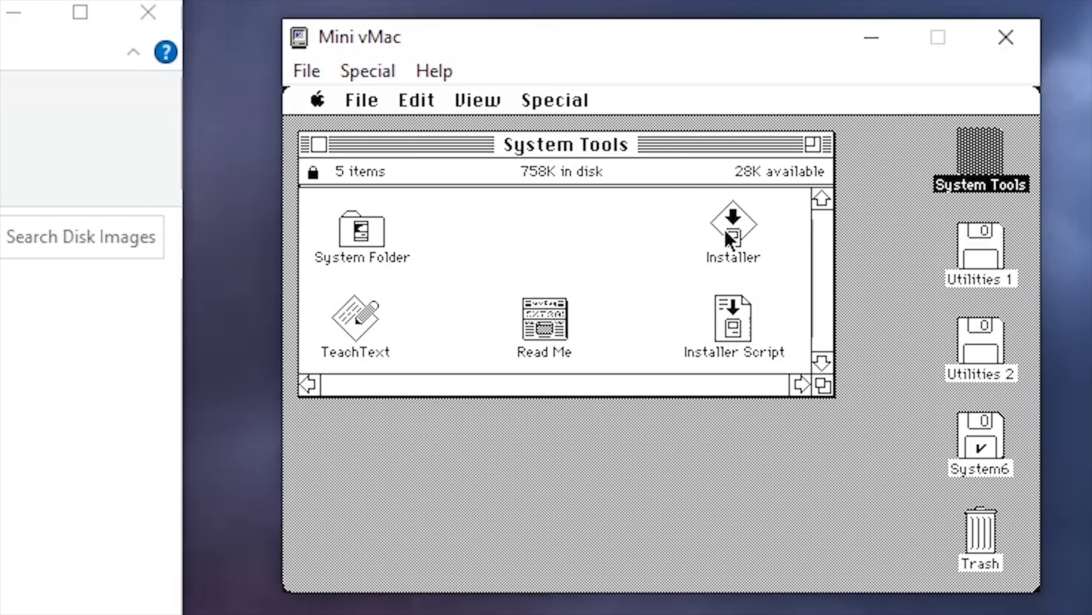
double_click(730, 237)
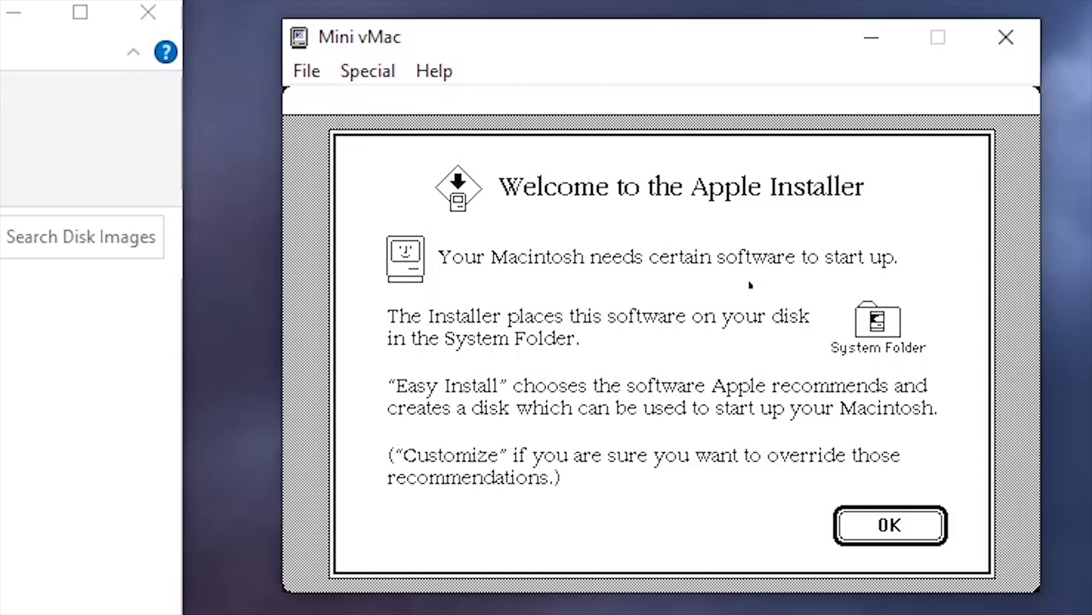
- Dismiss the welcome message, set the install target to System6, and switch to Custom install
left_click(874, 530)
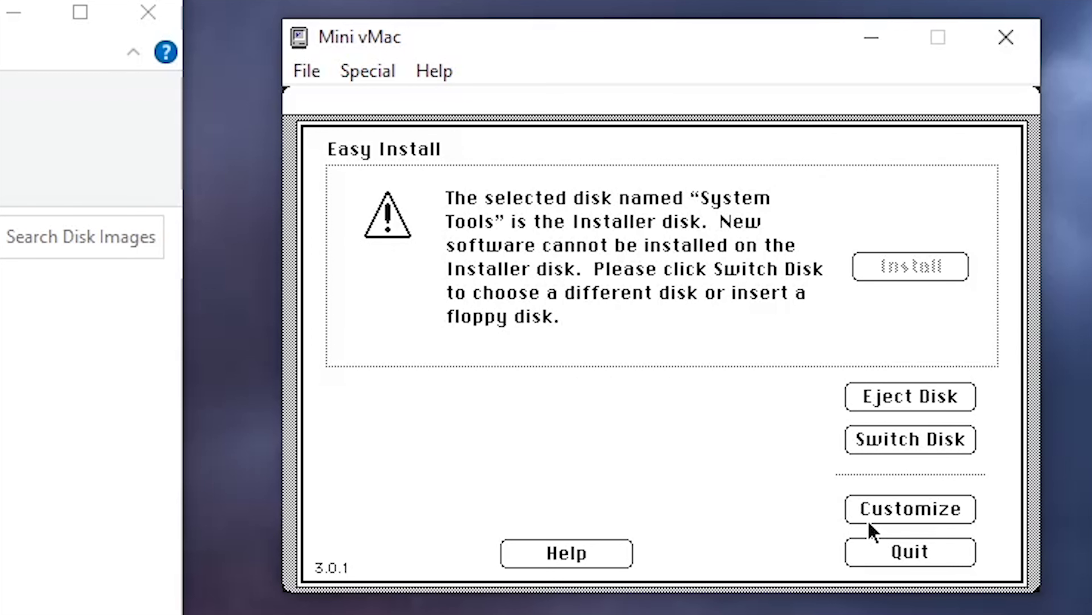
left_click(877, 456)
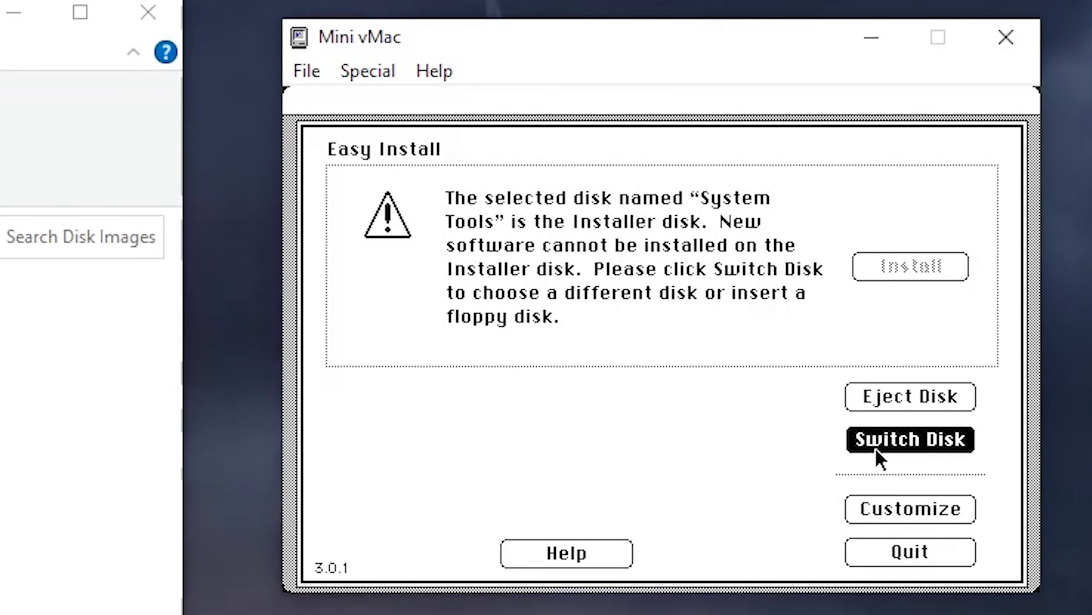
left_click(878, 456)
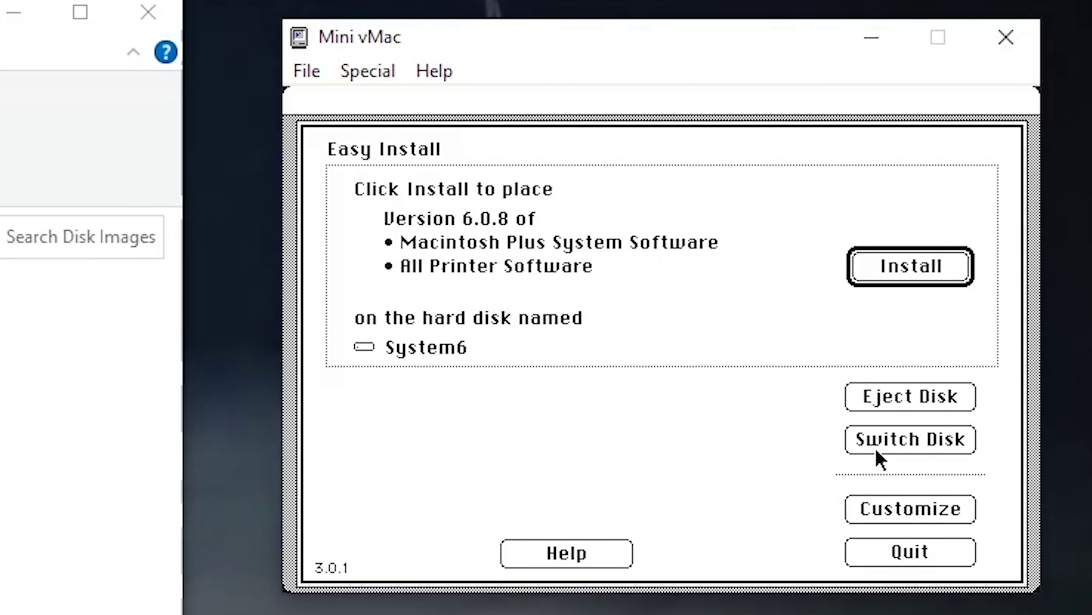
left_click(883, 508)
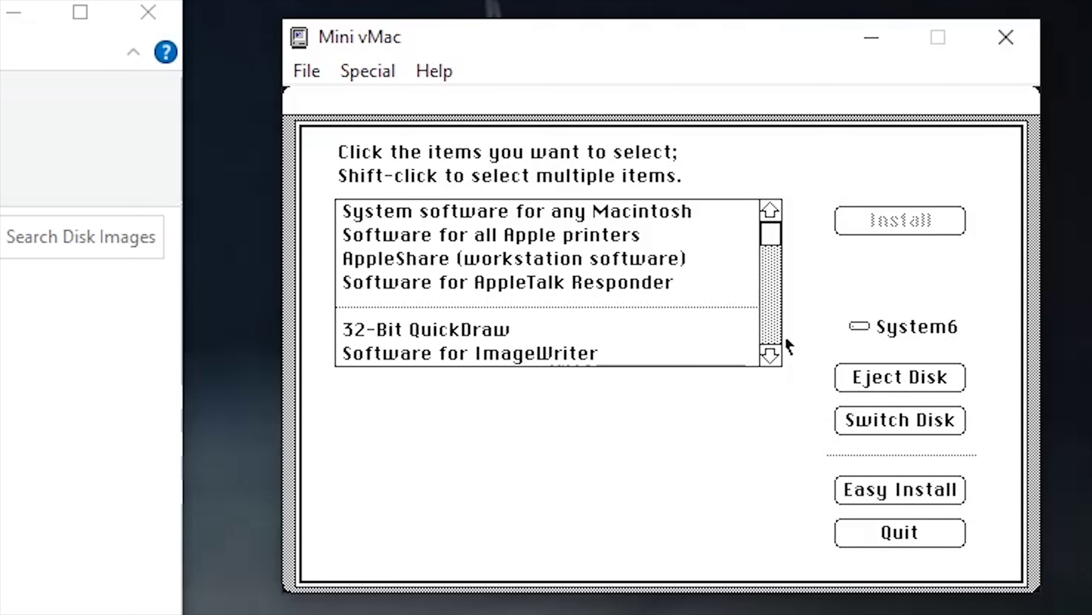
- Compare the package options, choose System software for Macintosh Plus, and start the install
left_click(699, 215)
left_click(770, 357)
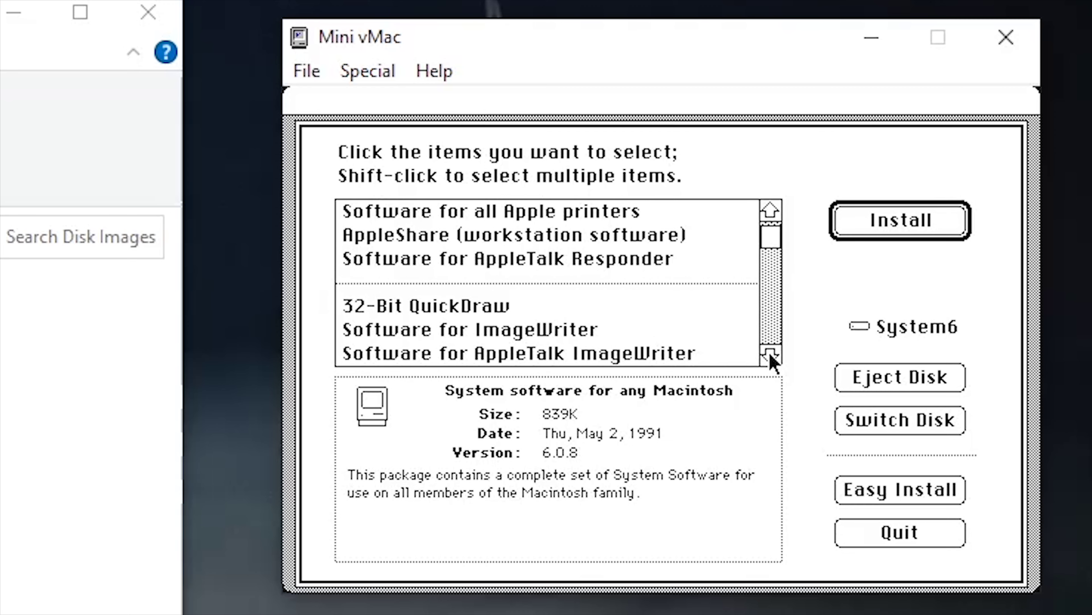
left_click_drag(770, 358, 769, 359)
left_click(709, 267)
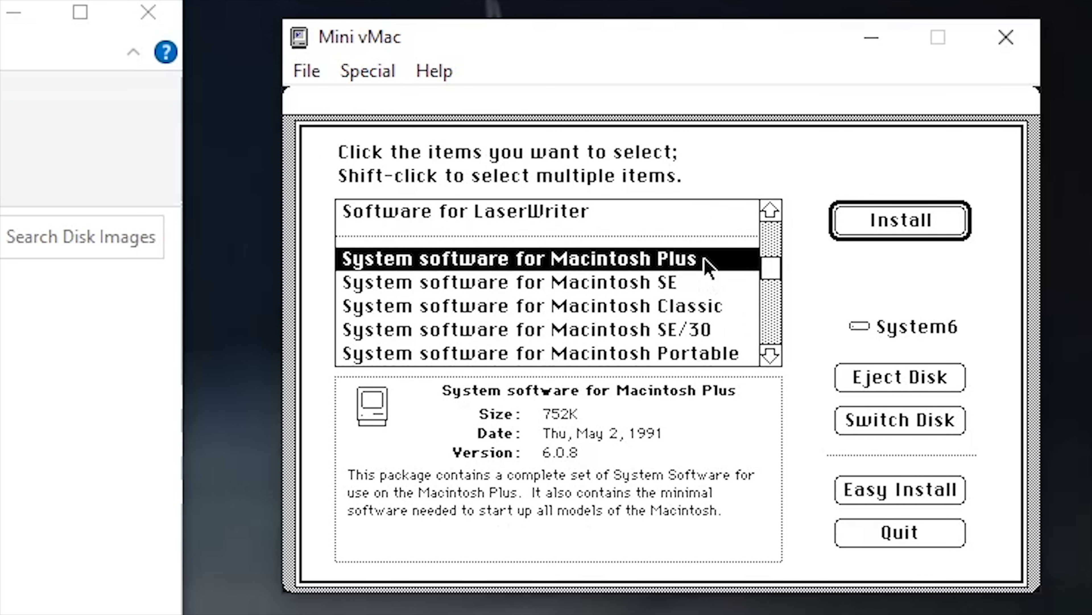
left_click_drag(769, 357, 770, 358)
left_click(715, 334)
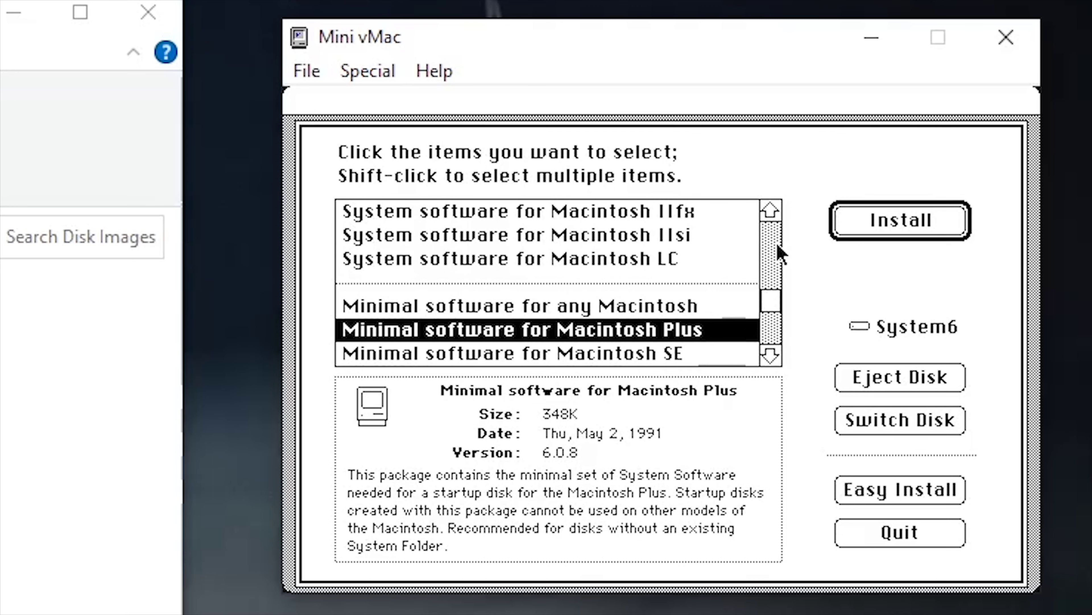
left_click_drag(774, 248, 763, 218)
left_click(699, 213)
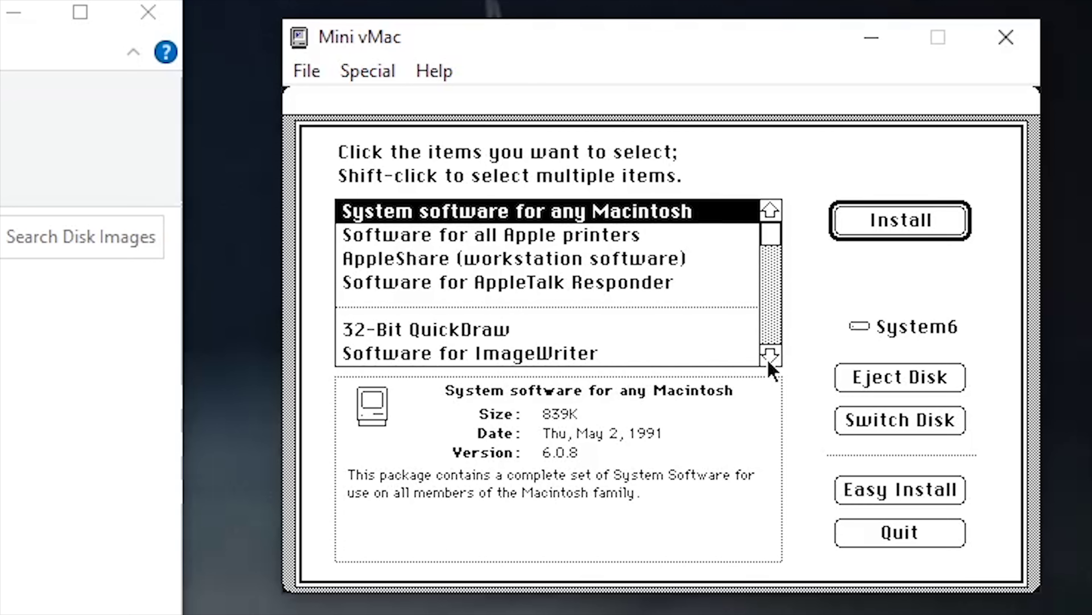
left_click_drag(772, 357, 771, 357)
left_click(732, 337)
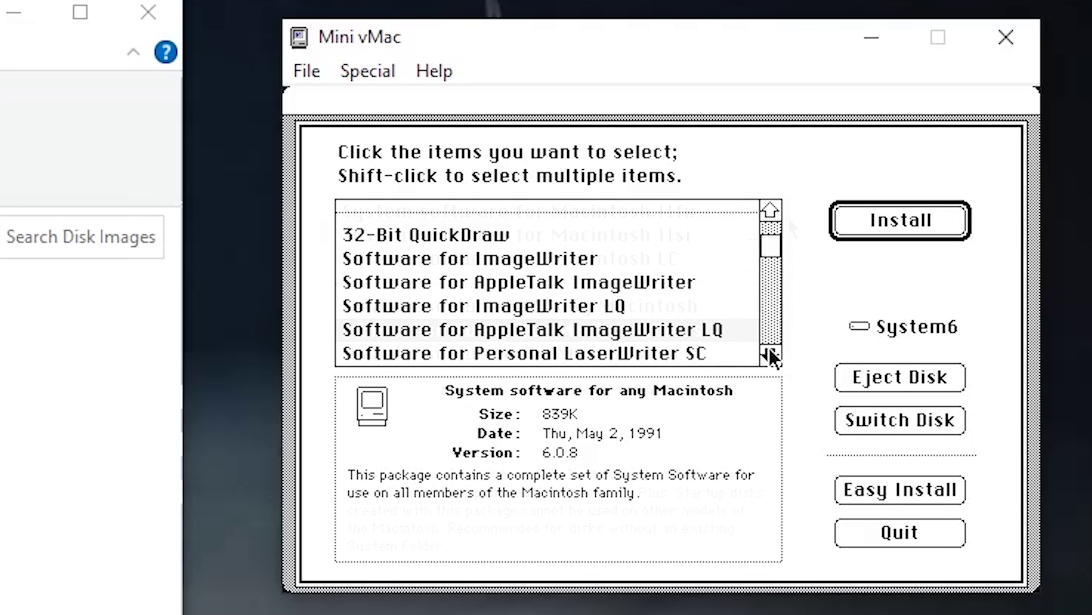
left_click_drag(771, 358, 772, 358)
left_click(734, 261)
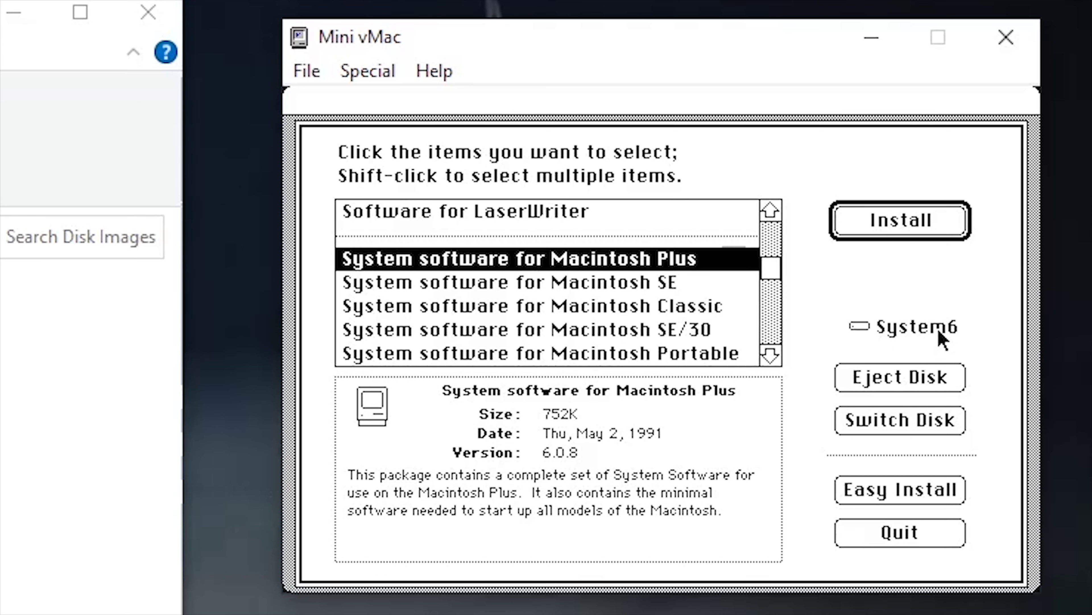
left_click(938, 221)
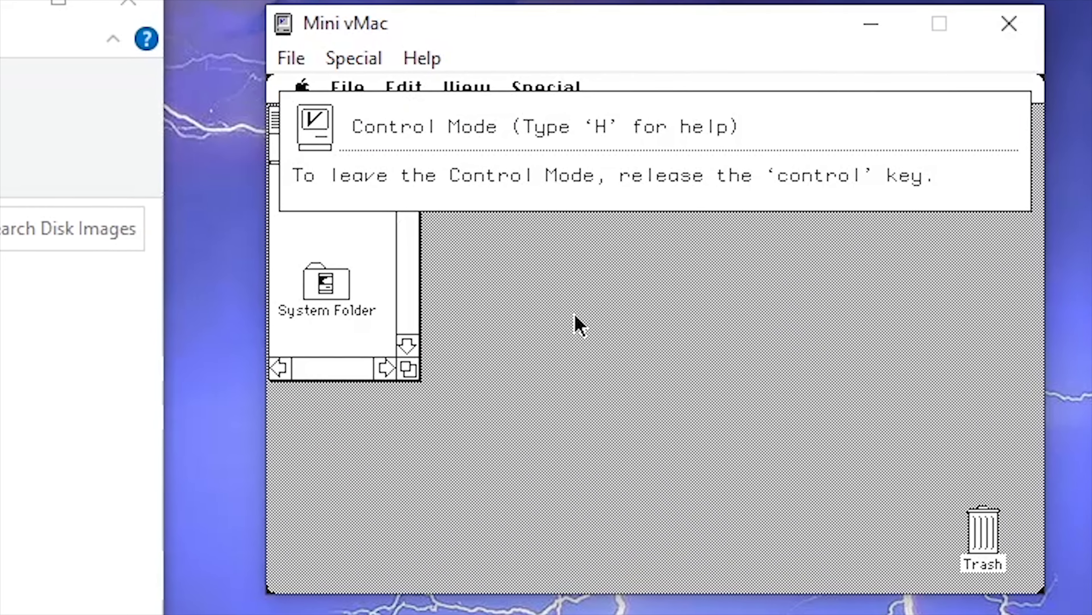
- Set Mini vMac's emulation speed to All out with Control-S, A
key("s")
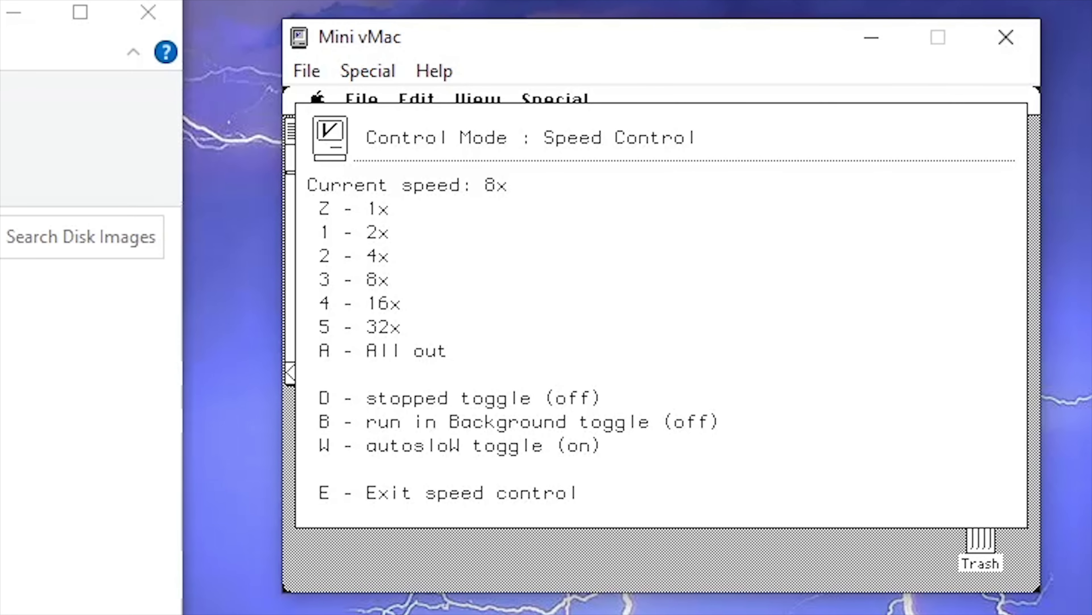
key("a")
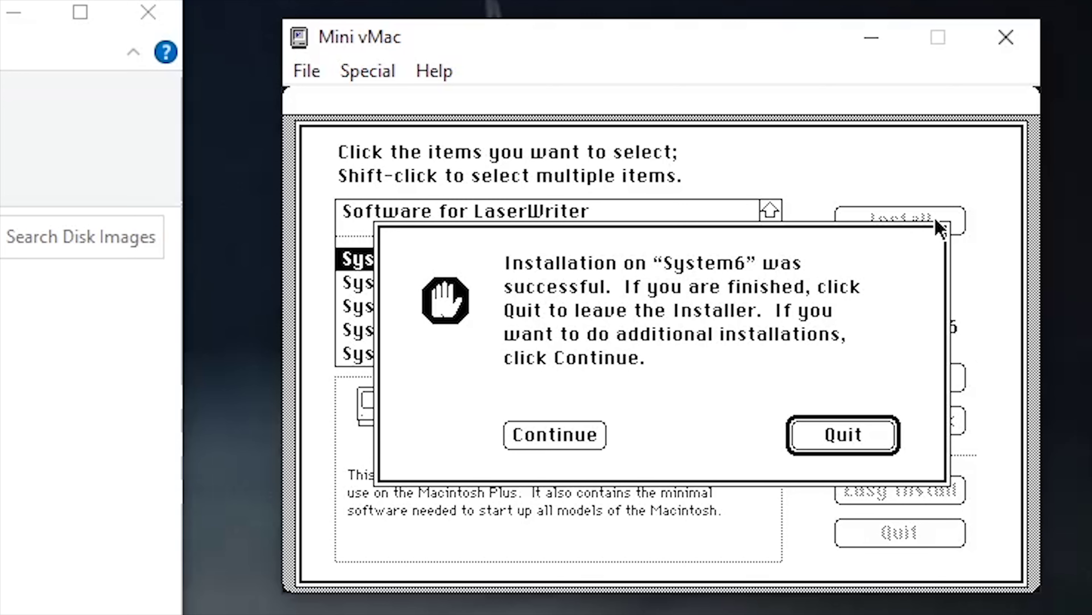
- Quit the Installer, restart the emulated Mac into System6, and open its disk window
left_click(867, 437)
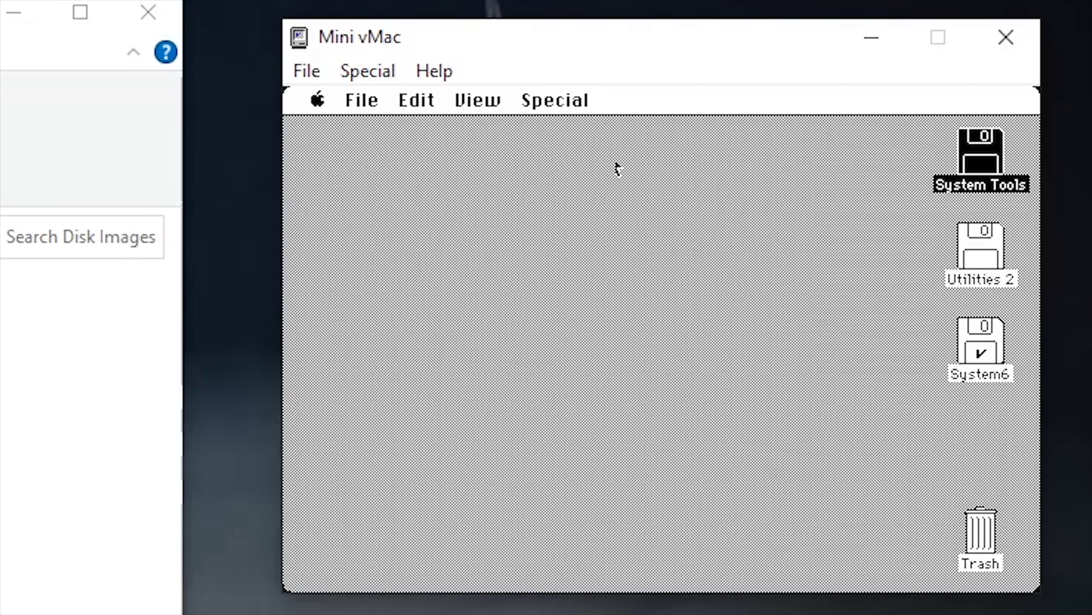
left_click_drag(561, 107, 584, 242)
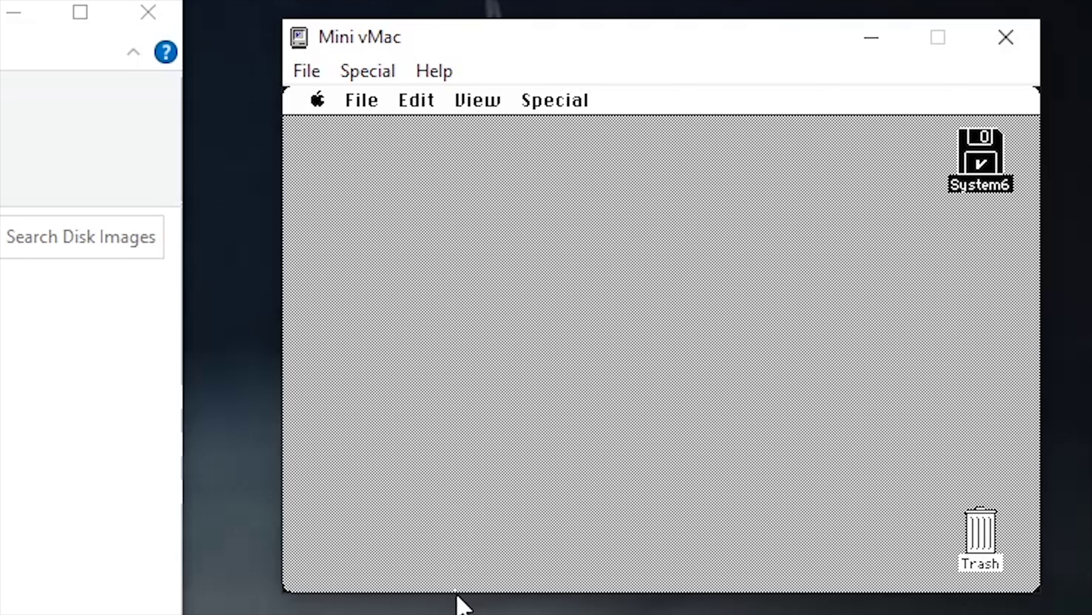
double_click(978, 170)
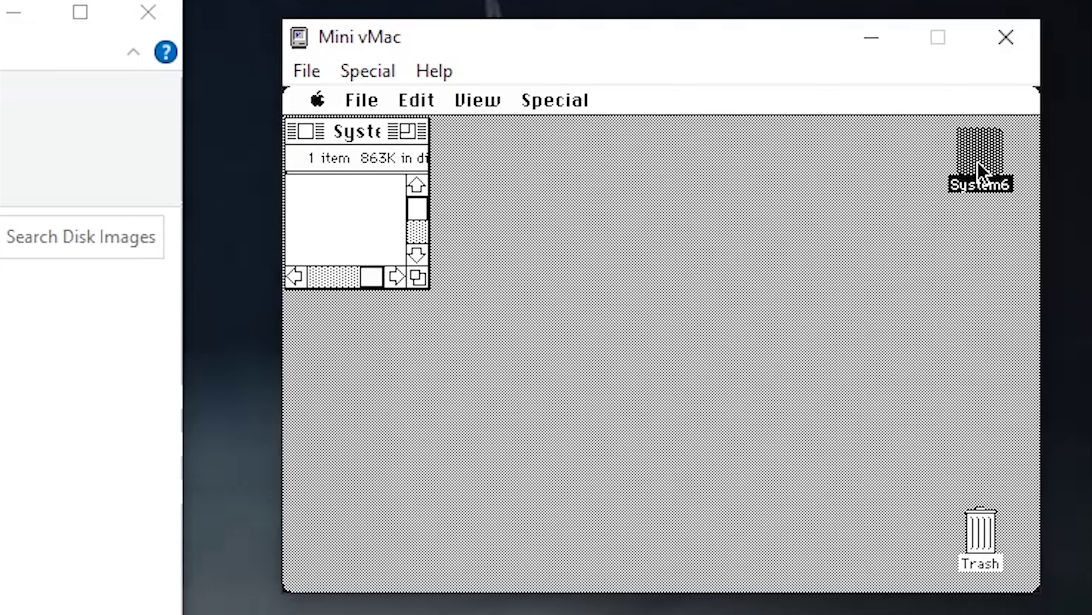
- Resize the System6 window to show the System Folder, close it, and mount a blank disk
left_click_drag(424, 282, 465, 353)
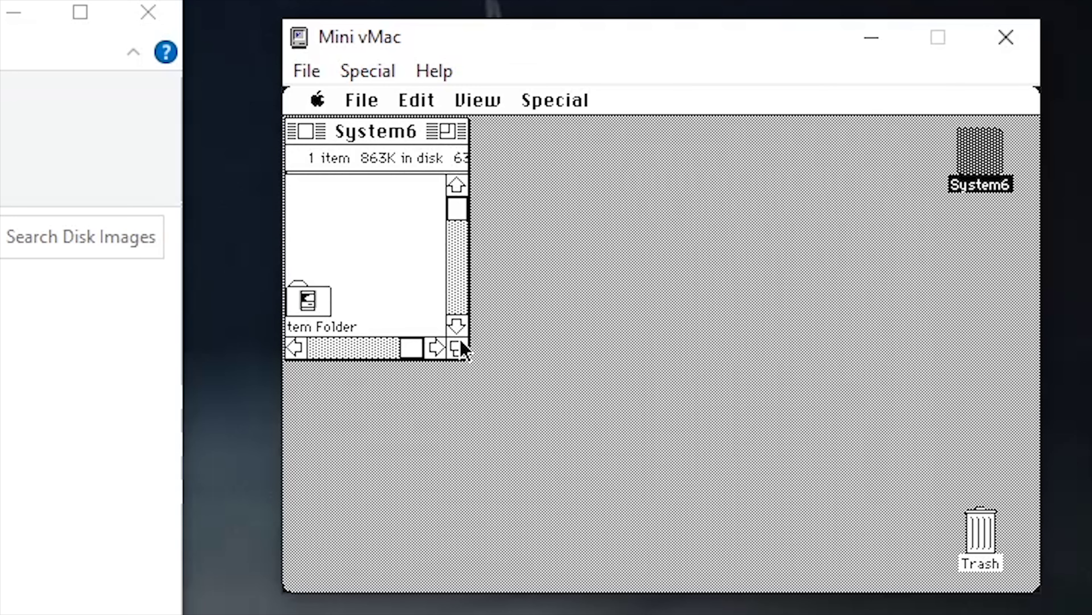
left_click(453, 300)
left_click(366, 353)
left_click_drag(460, 348, 422, 374)
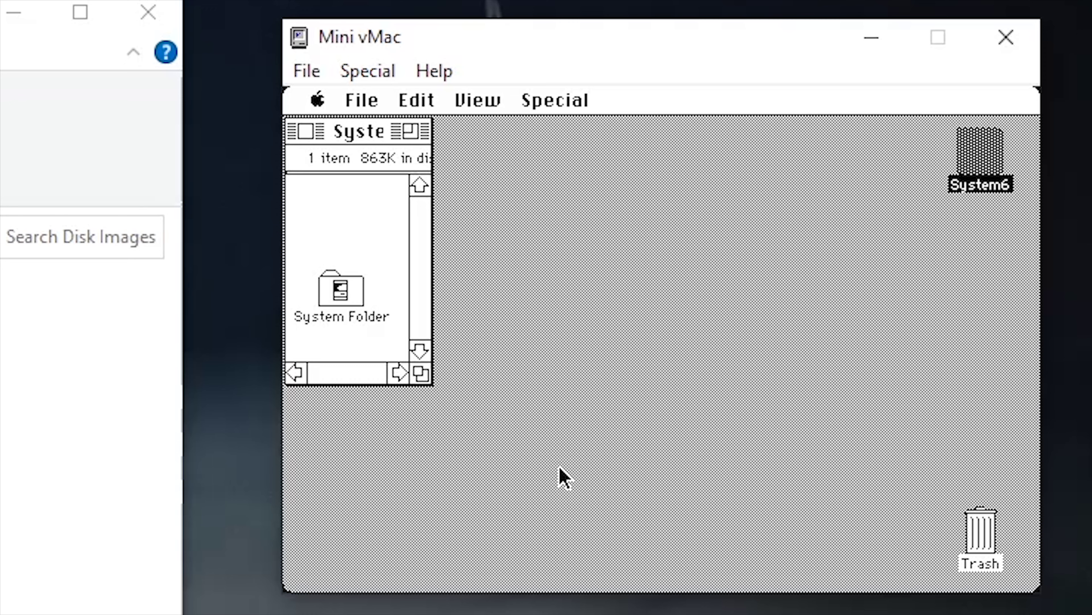
key("alt+w")
mouse_move(129, 431)
left_mouse_down()
mouse_move(224, 484)
mouse_move(641, 413)
left_mouse_up()
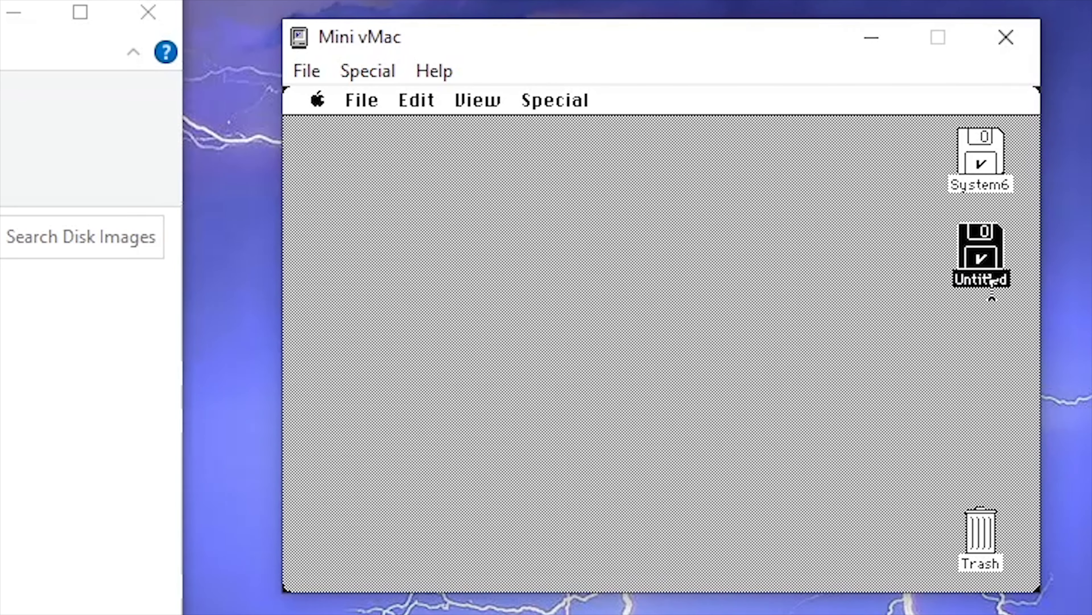
- Name the new disk System7, mount Install Disk 1, and launch its Installer
type("System7")
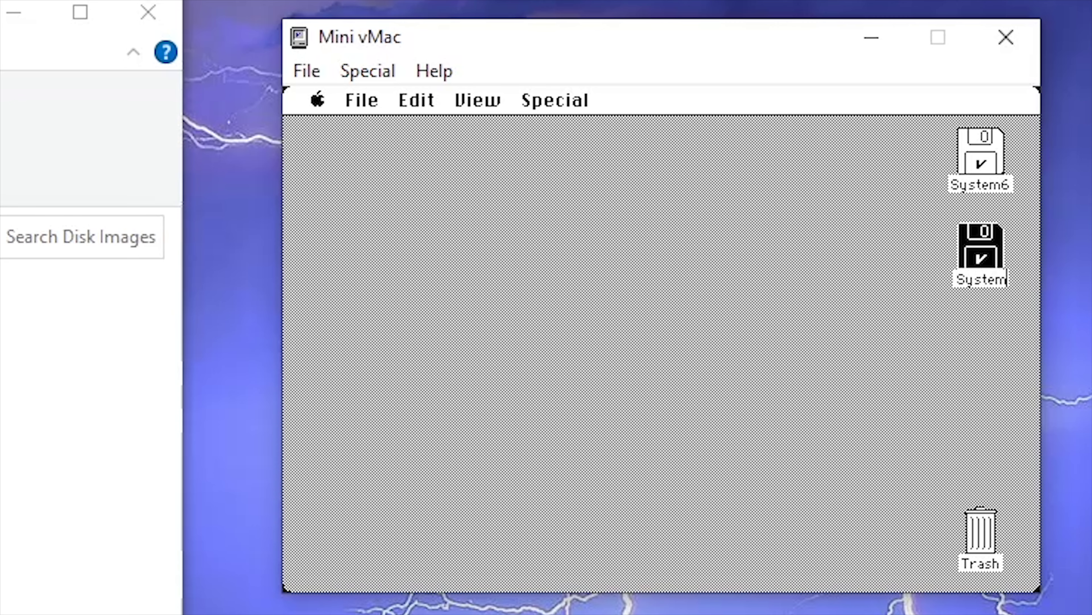
key("Return")
left_click_drag(86, 431, 656, 466)
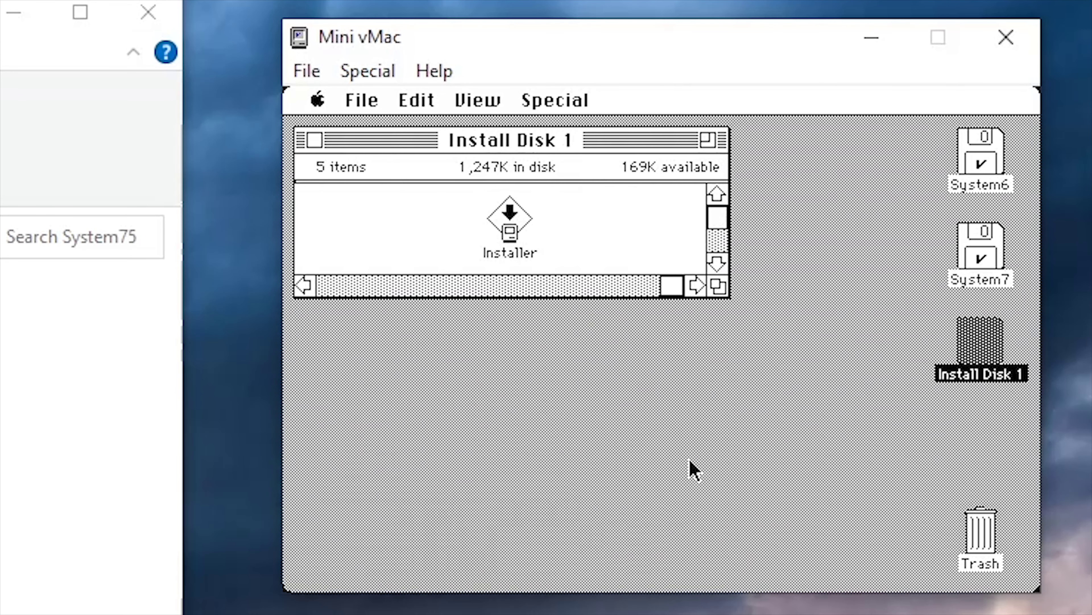
double_click(508, 218)
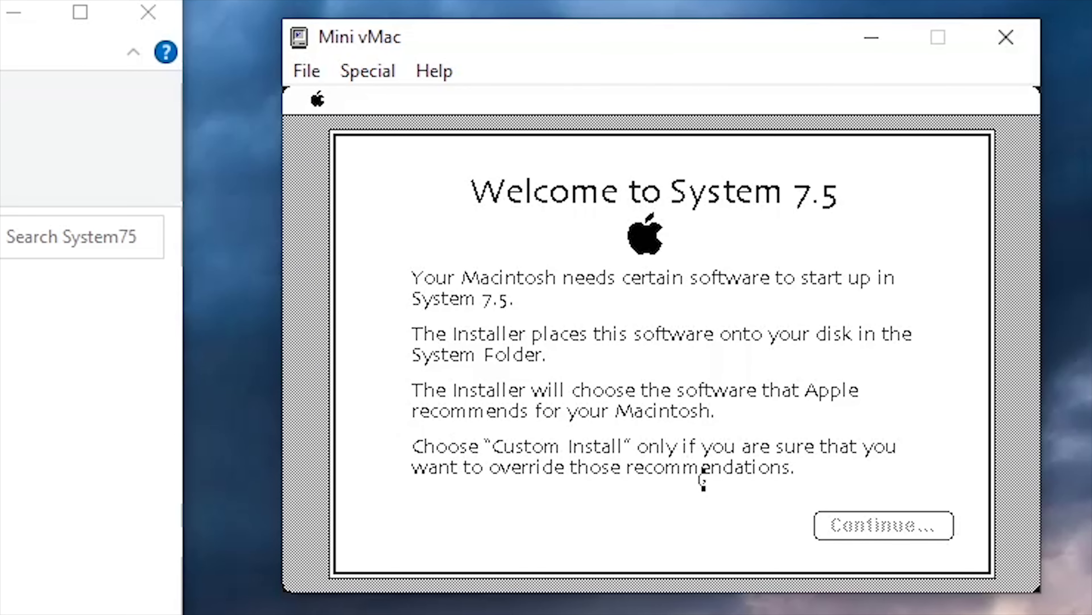
- Review the Custom Install feature list, then run the System 7.5 installation onto System7
left_click(858, 525)
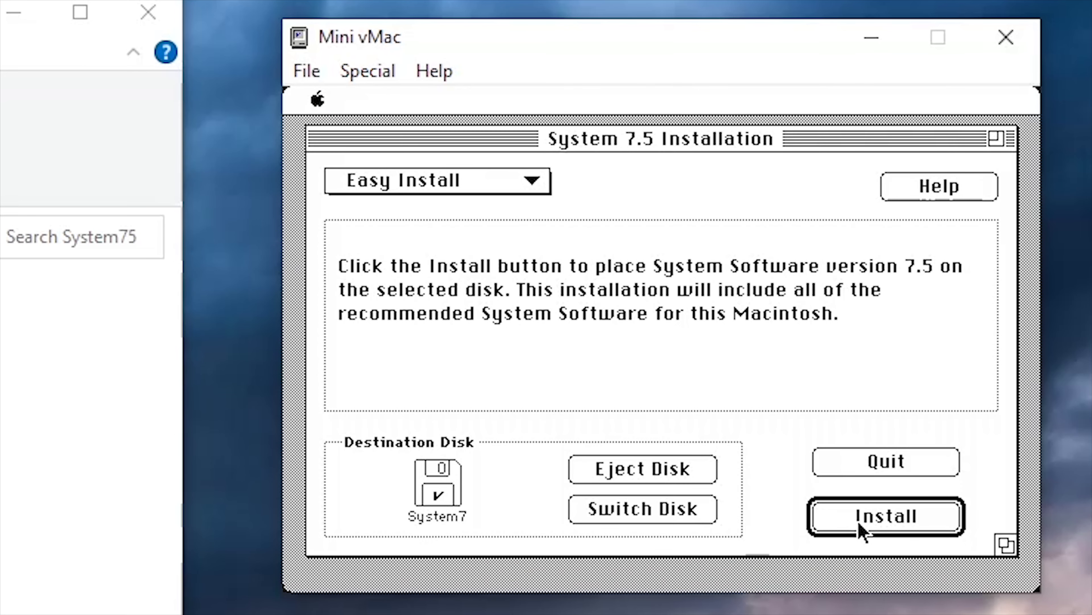
left_click_drag(488, 202, 501, 214)
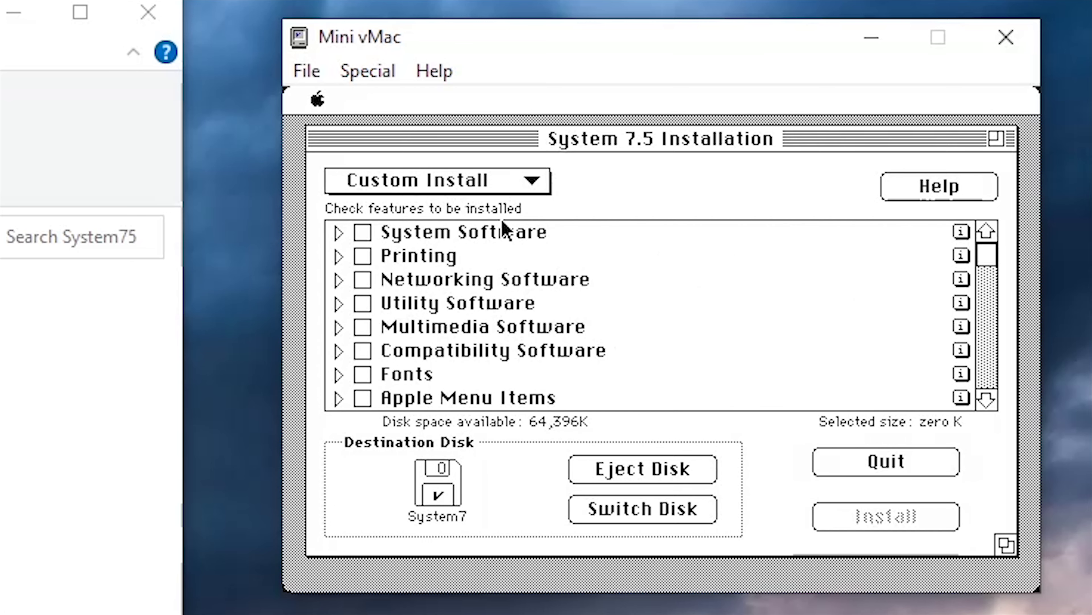
left_click(984, 405)
left_click(982, 342)
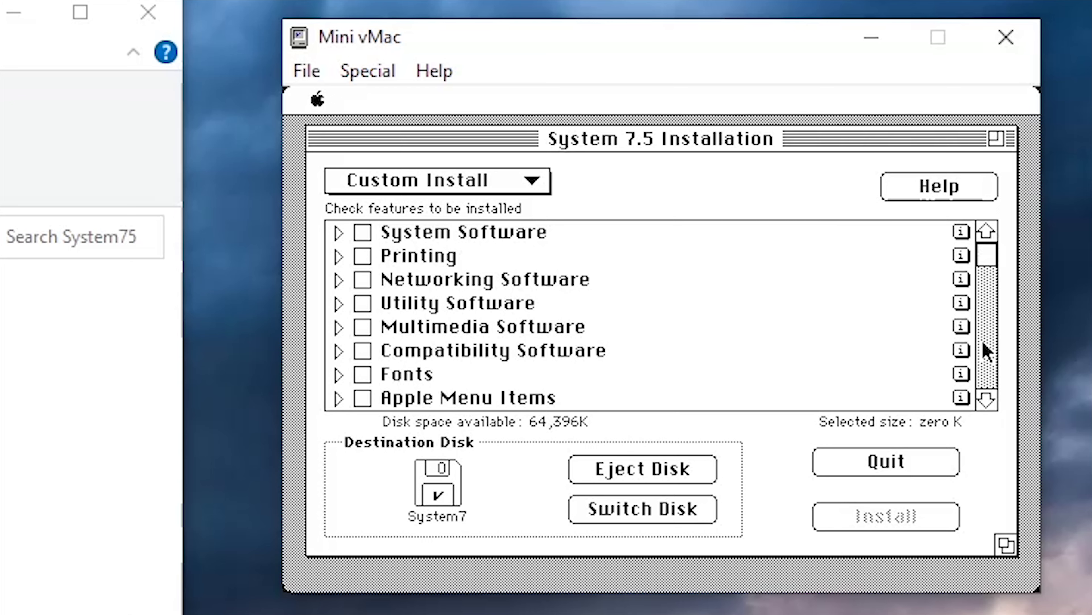
left_click(336, 233)
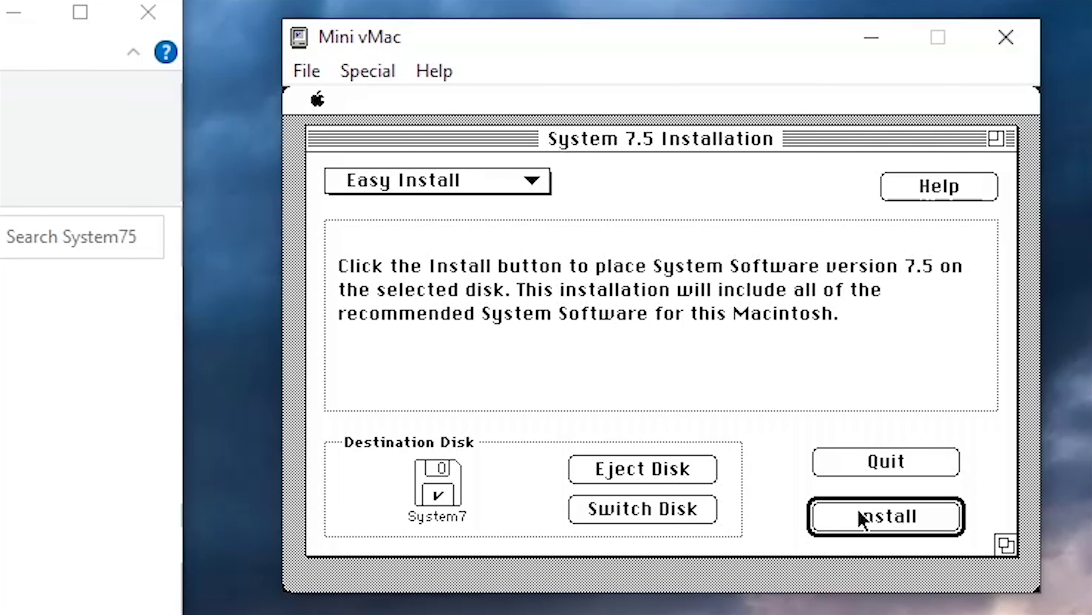
left_click(861, 519)
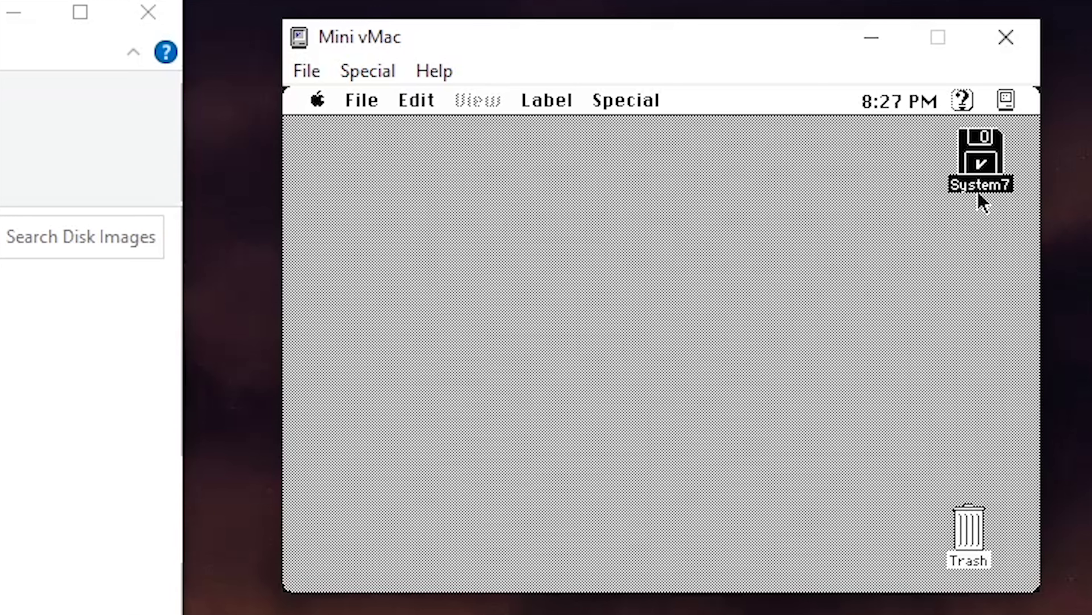
- Open the System7 disk and enlarge its window to show all items with full names
double_click(987, 160)
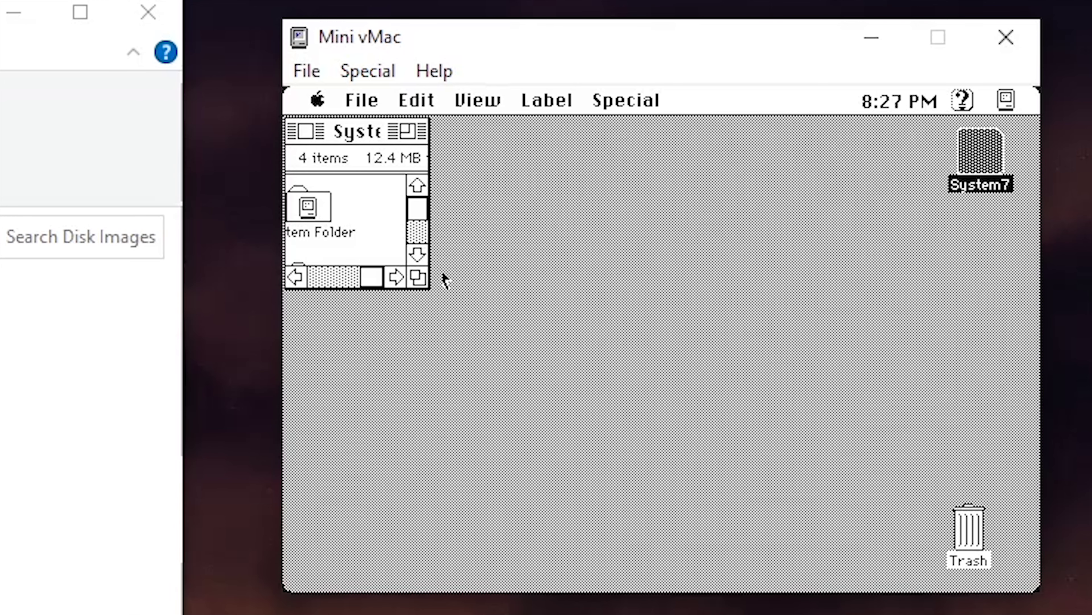
left_click_drag(418, 279, 511, 443)
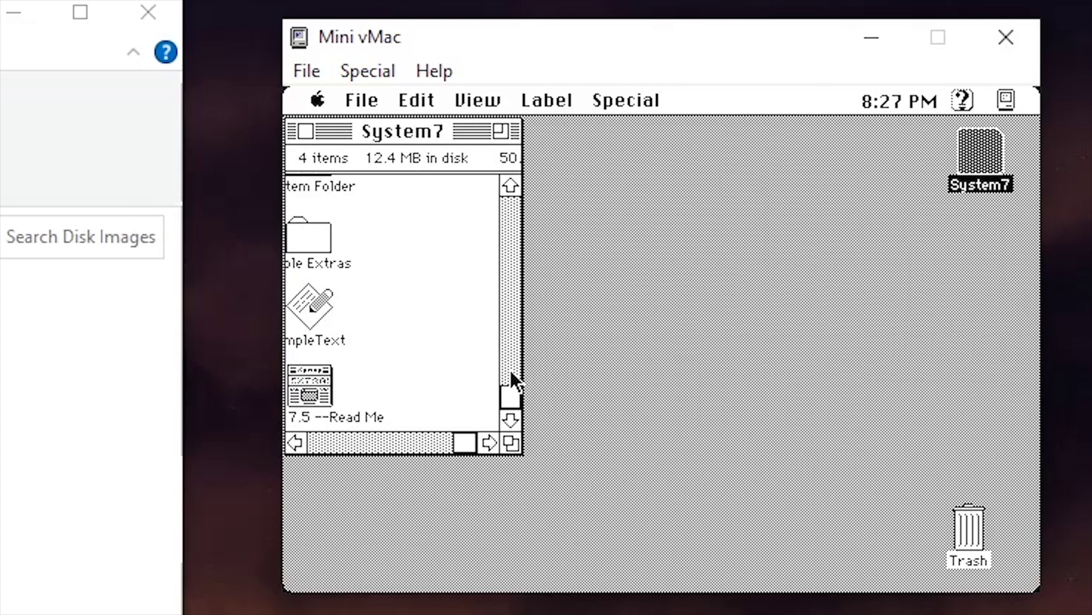
left_click(348, 443)
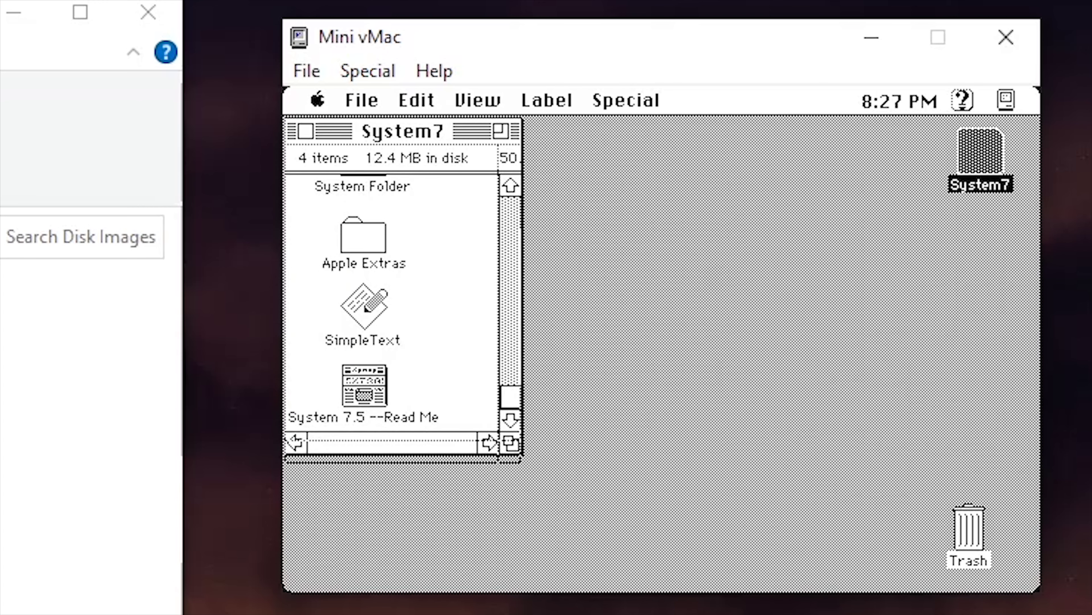
left_click_drag(509, 443, 512, 500)
left_click(509, 335)
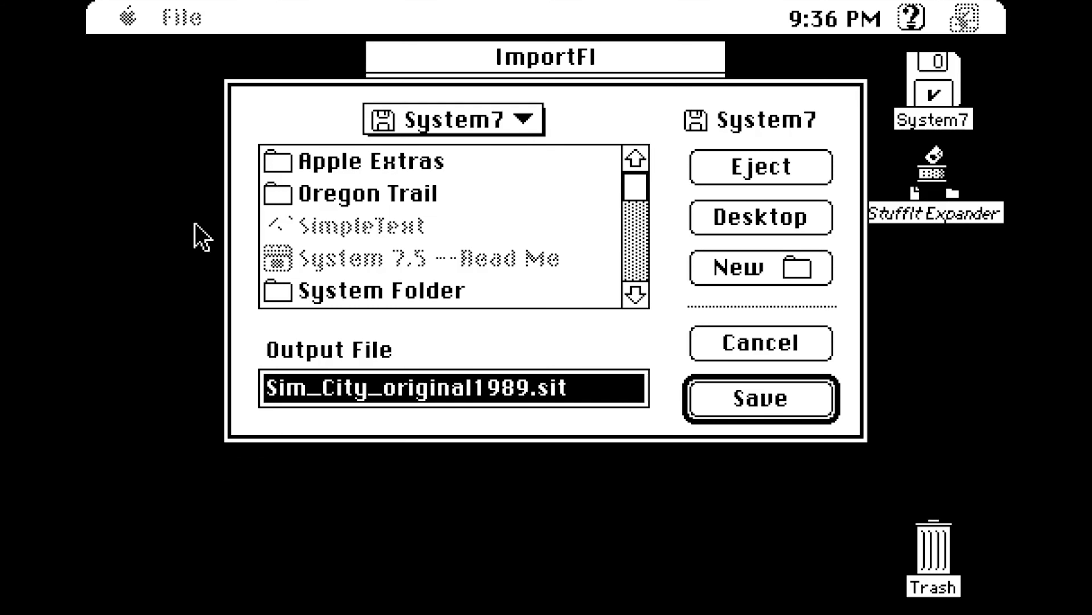
- Finish saving the imported file, then mount the ImportFl and ExportFl disk images
left_click(739, 406)
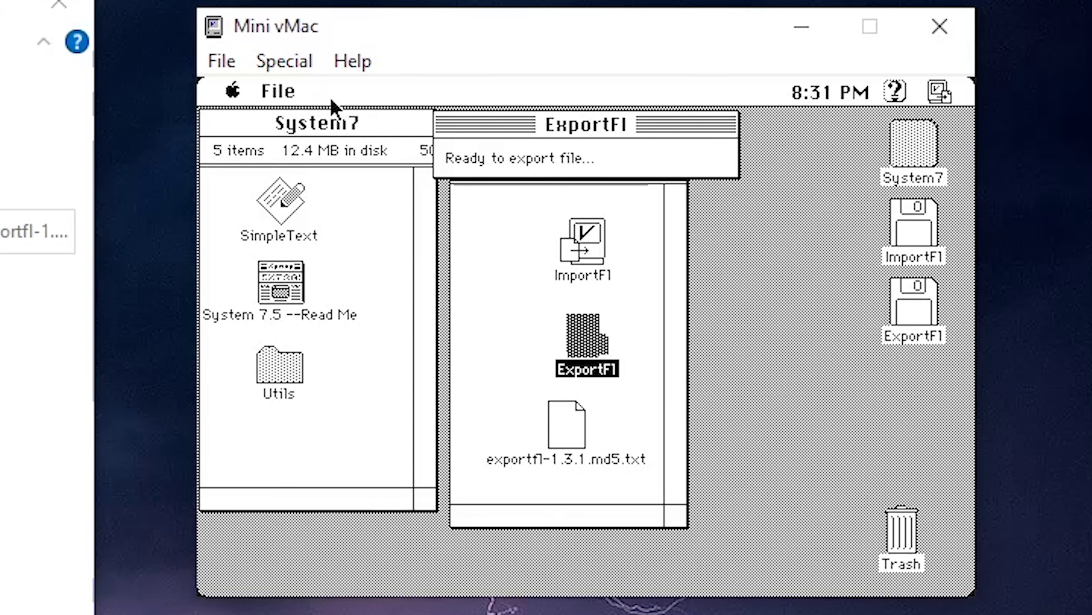
left_click(288, 102)
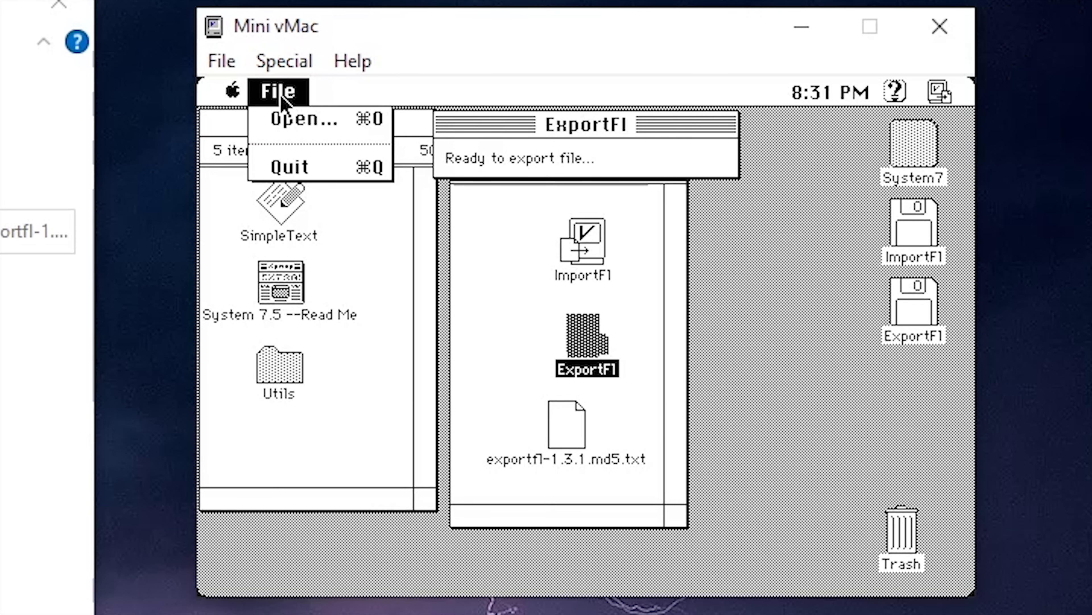
left_click(289, 119)
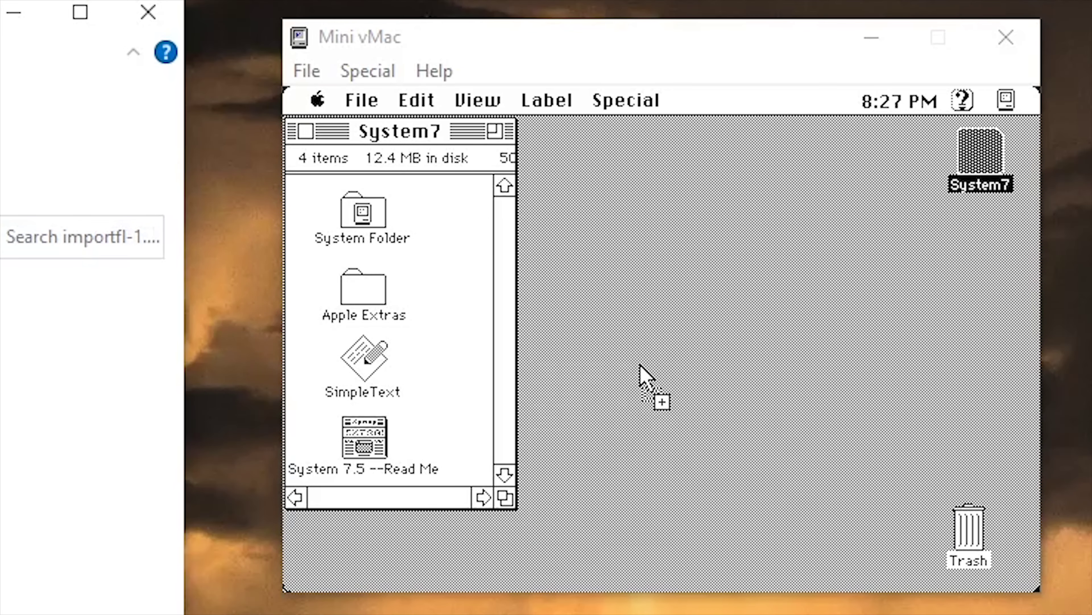
left_click_drag(640, 365, 785, 366)
mouse_move(122, 464)
left_mouse_down()
mouse_move(764, 434)
mouse_move(763, 420)
left_mouse_up()
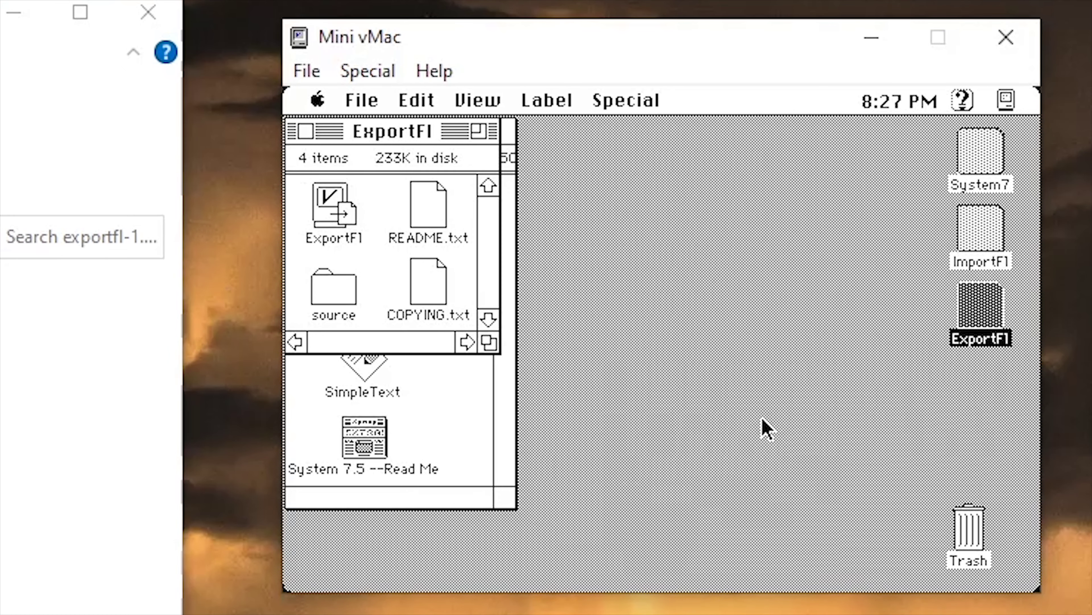
mouse_move(406, 123)
left_mouse_down()
mouse_move(892, 195)
mouse_move(468, 176)
mouse_move(631, 261)
left_mouse_up()
left_click(402, 240)
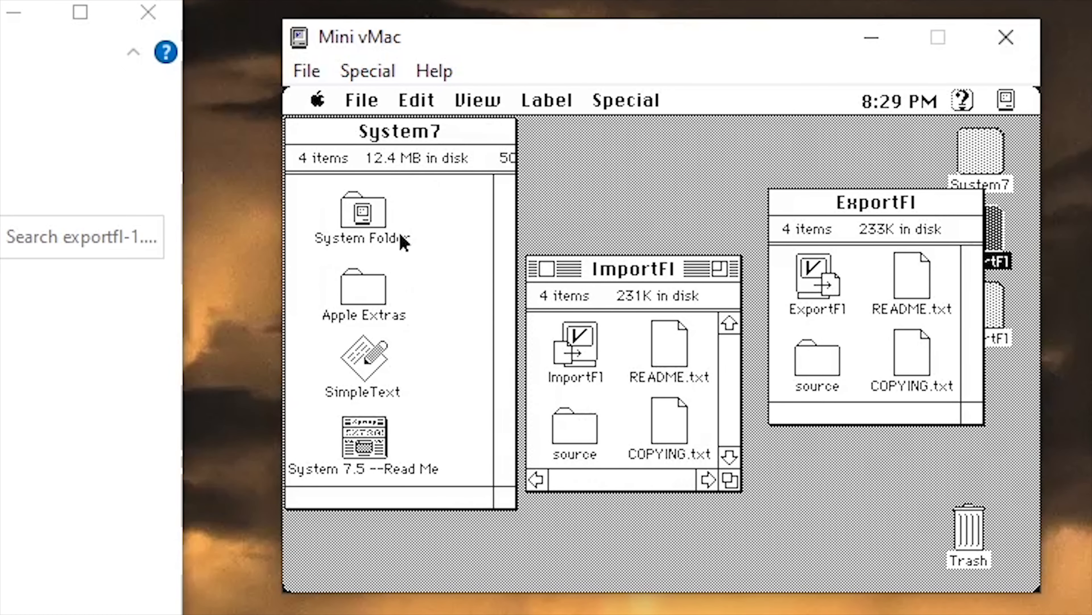
- Create a Utils folder on System7 and copy ImportFl and ExportFl into it
left_click_drag(361, 100, 366, 128)
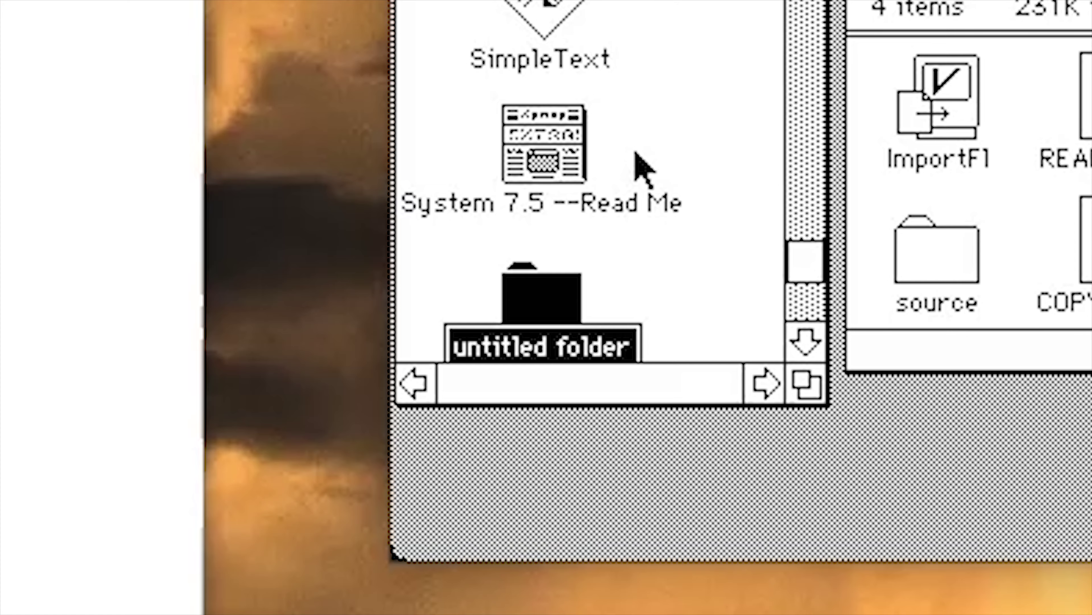
type("Utils")
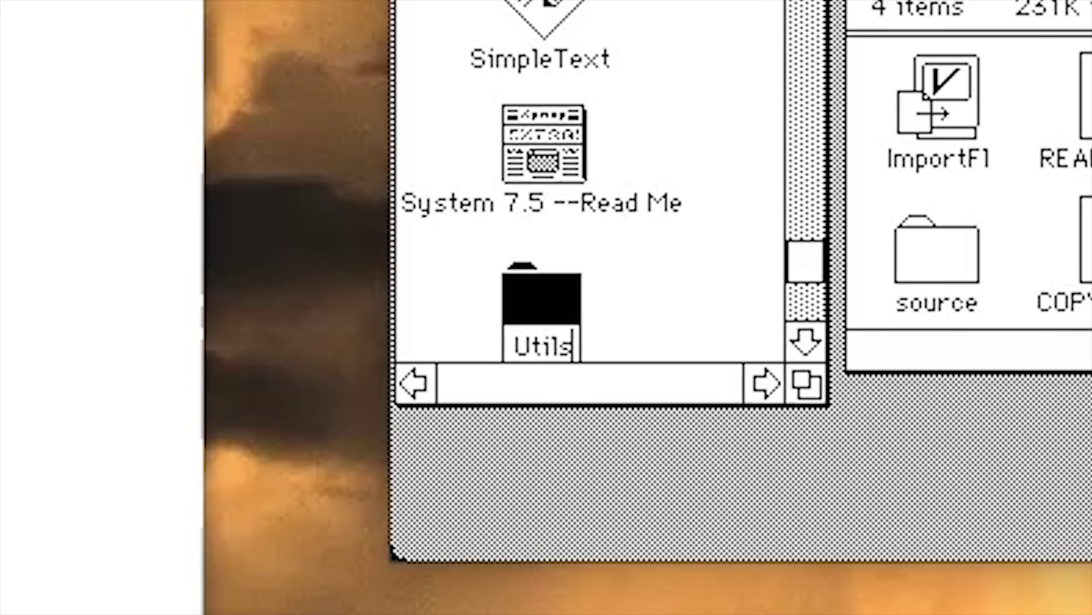
key("alt+o")
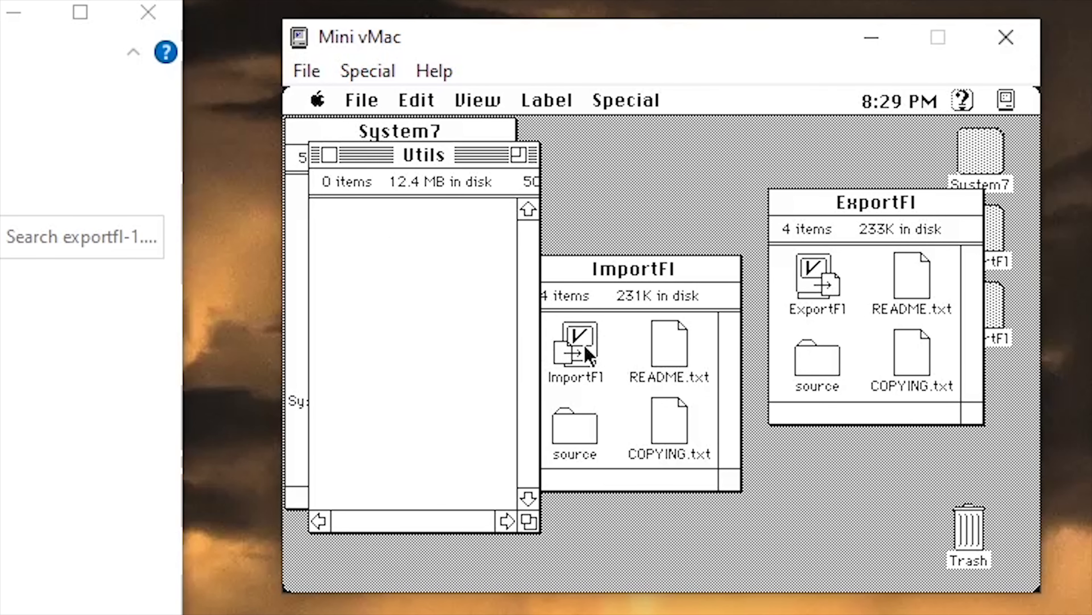
left_click_drag(590, 355, 417, 265)
mouse_move(812, 277)
left_mouse_down()
mouse_move(371, 339)
mouse_move(408, 341)
left_mouse_up()
left_click(591, 304)
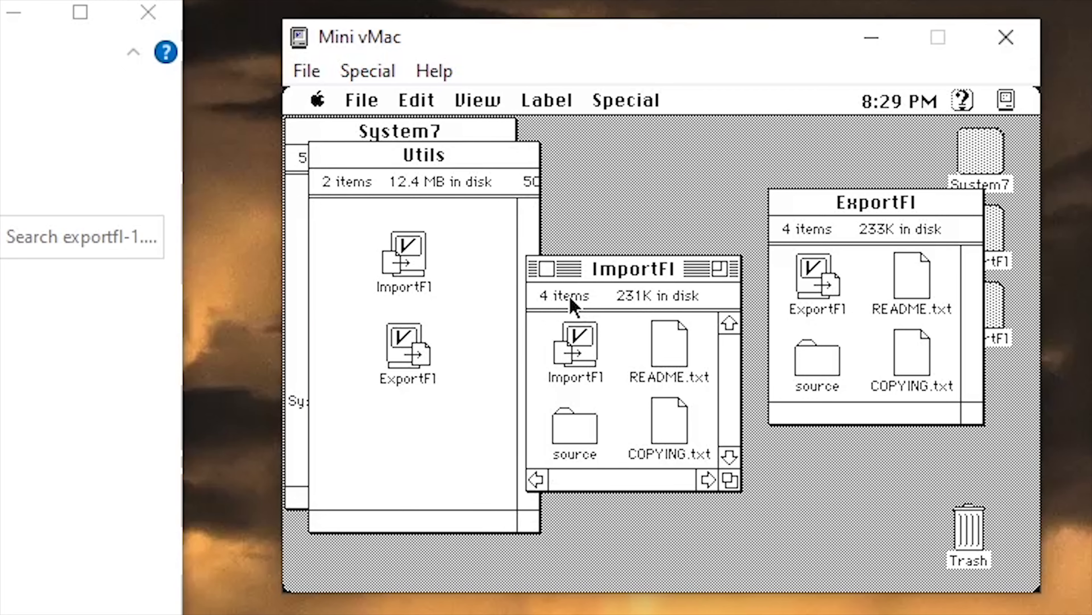
left_click(548, 269)
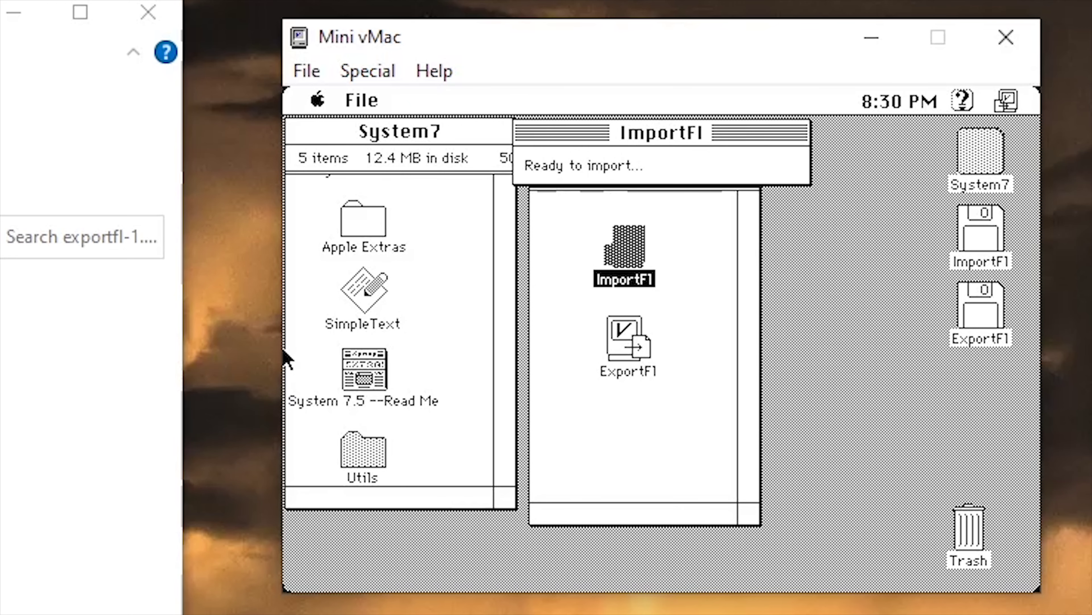
- Import exportfl-1.3.1.md5.txt into the emulated Mac and save it on the System7 disk
left_click_drag(584, 392, 584, 392)
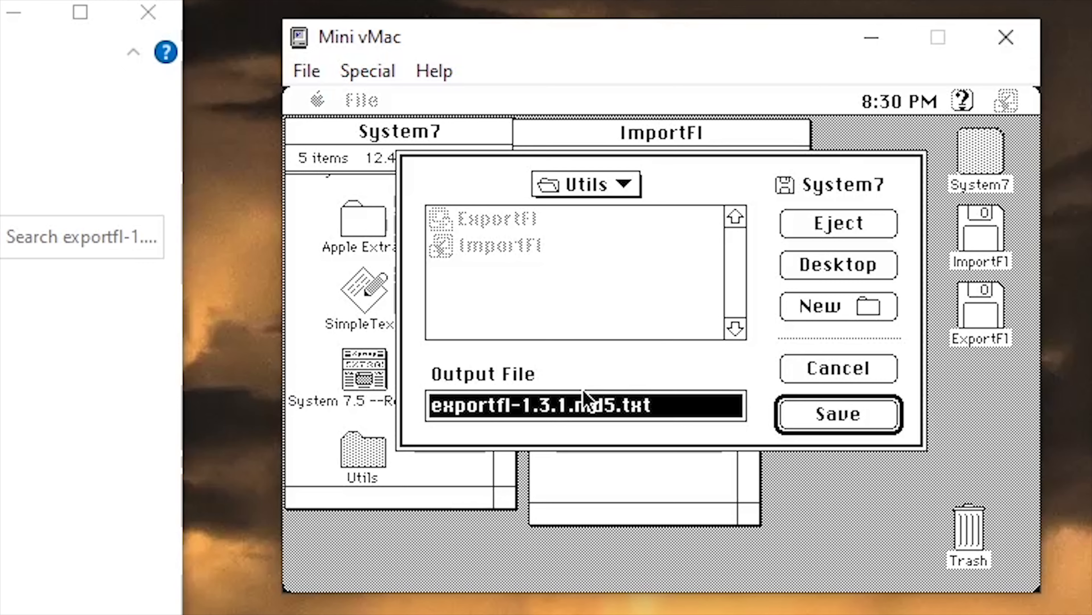
left_click_drag(607, 194, 586, 212)
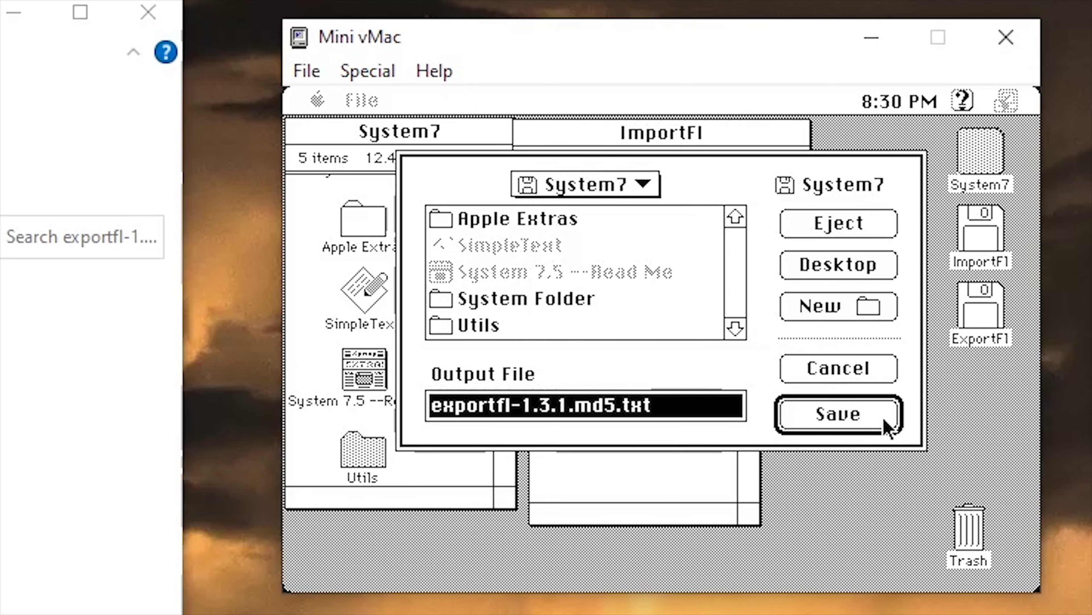
left_click(885, 418)
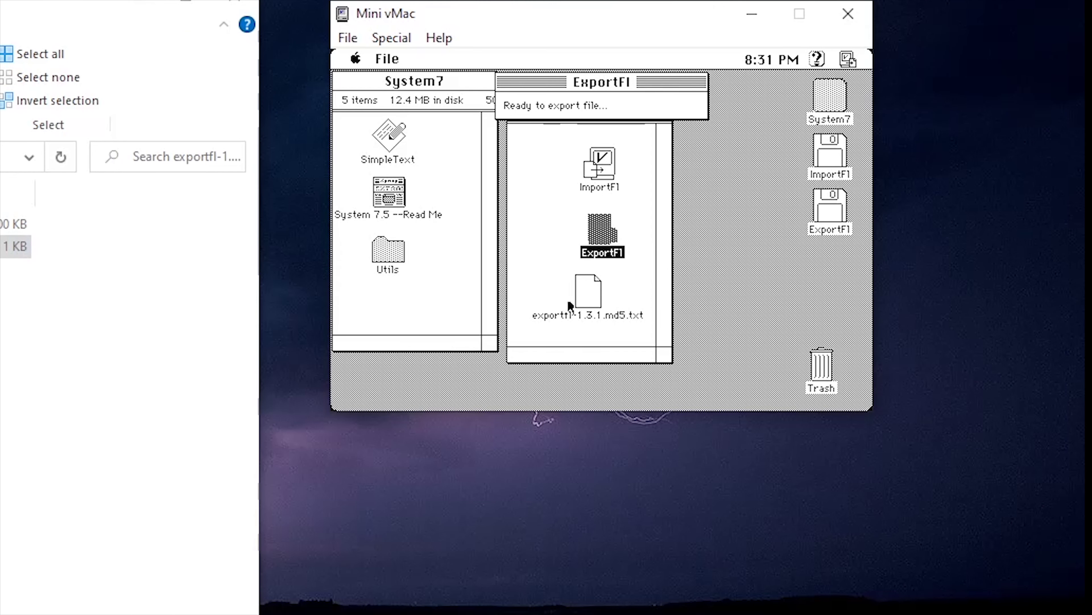
- Export exportfl-1.3.1.md5.txt from the Mac with ExportFl and save it in Windows
left_click_drag(393, 64, 398, 85)
left_click(541, 172)
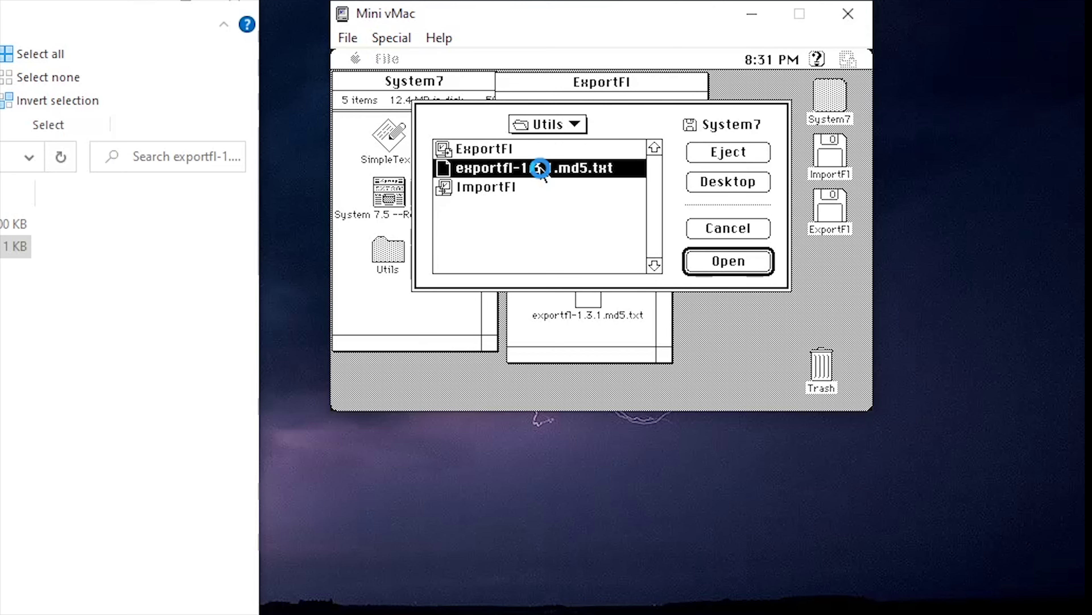
double_click(540, 169)
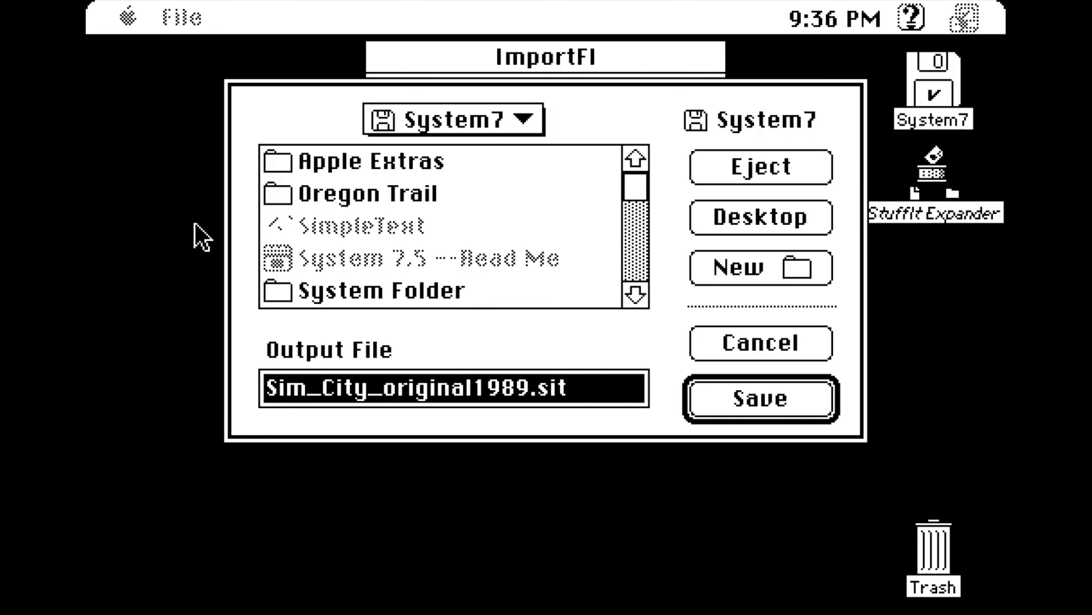
left_click(741, 407)
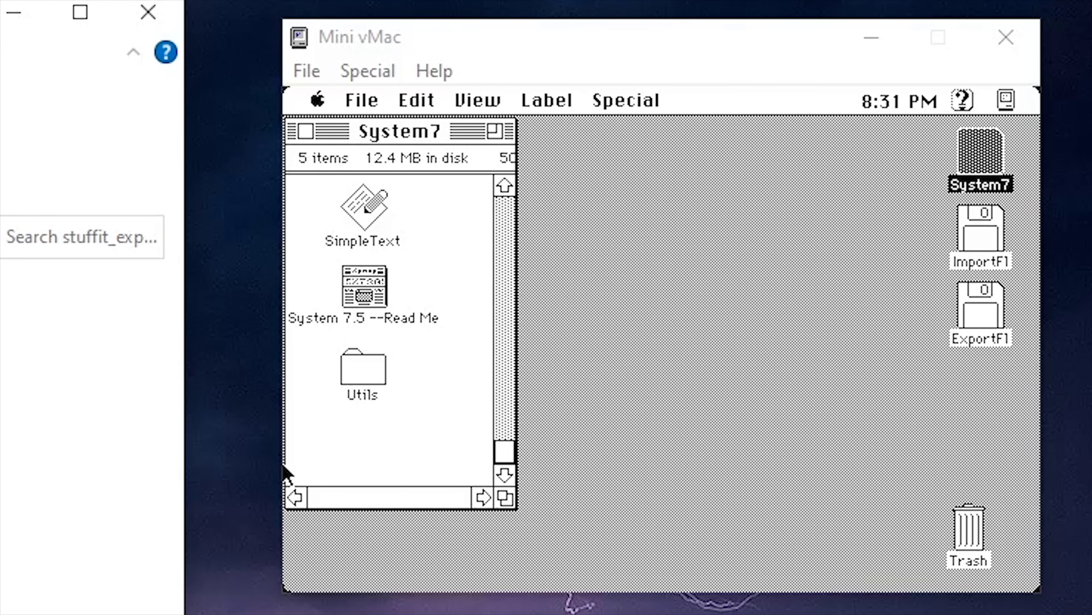
- Mount the StuffIt Expander installer disk and start the 401 Installer past its Welcome document
left_click_drag(623, 334, 622, 334)
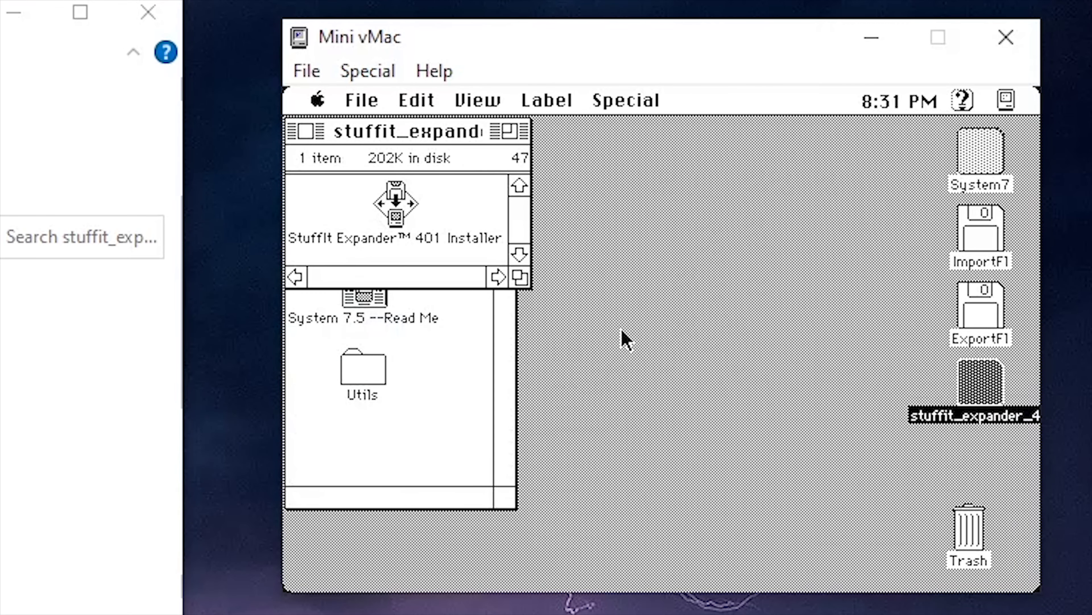
double_click(387, 199)
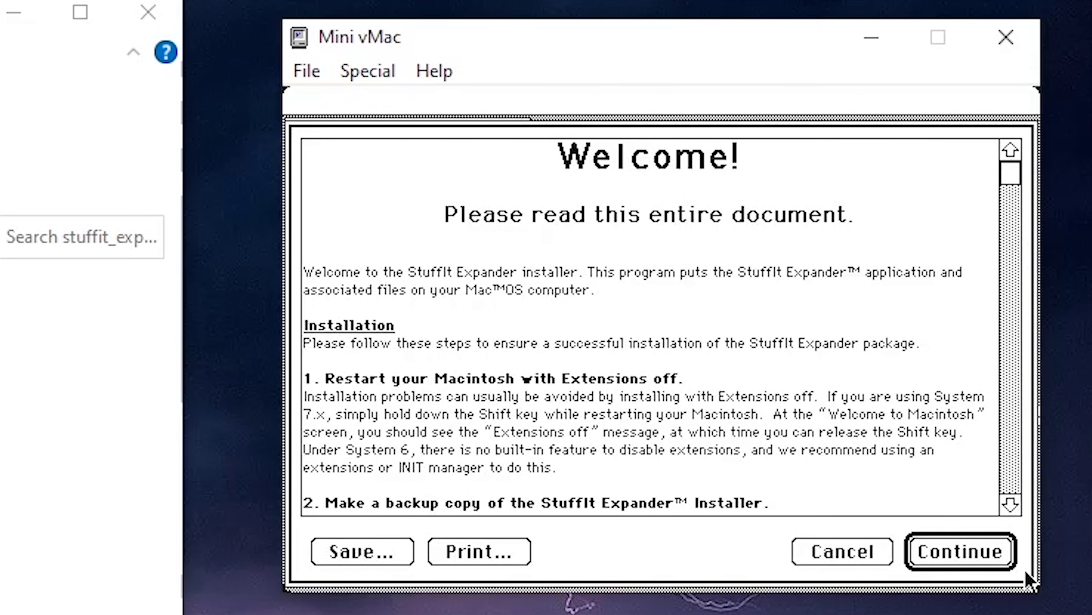
left_click(982, 557)
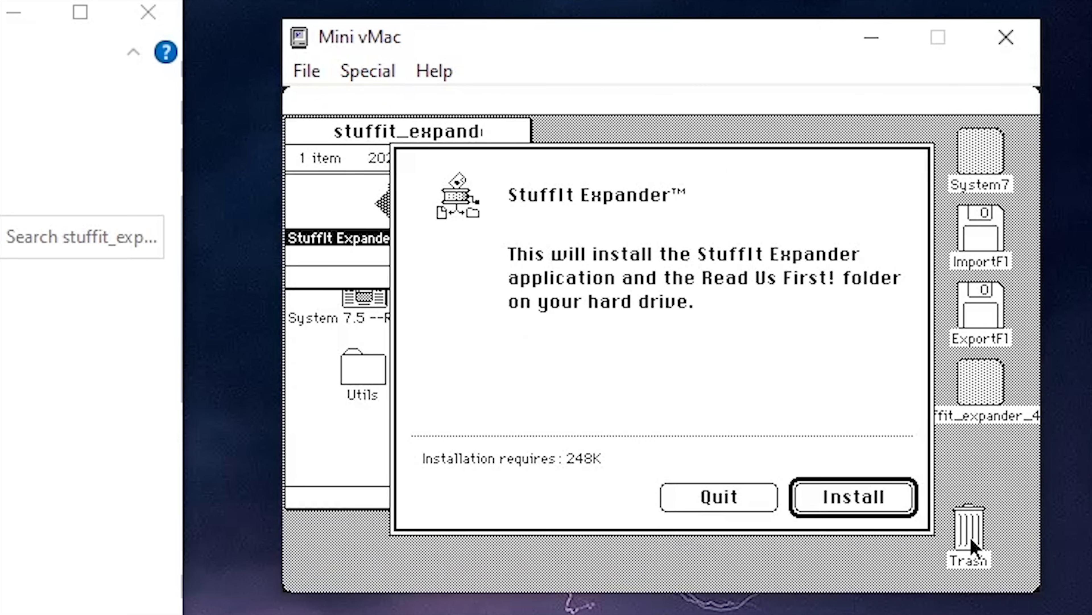
left_click(851, 508)
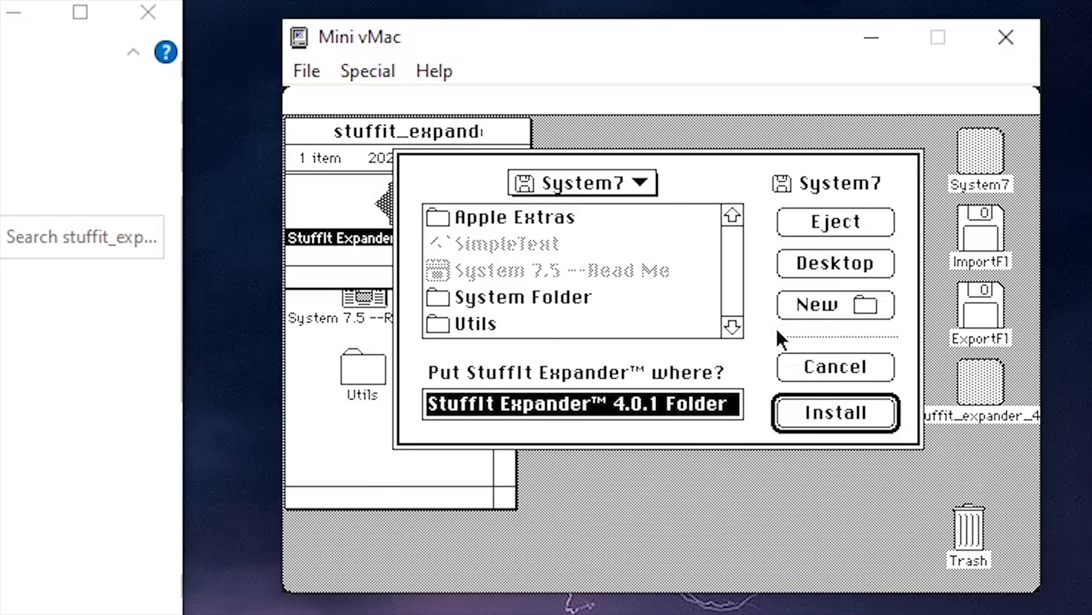
- Install StuffIt Expander 4.0.1 into the Utils folder and dismiss the success message
double_click(591, 322)
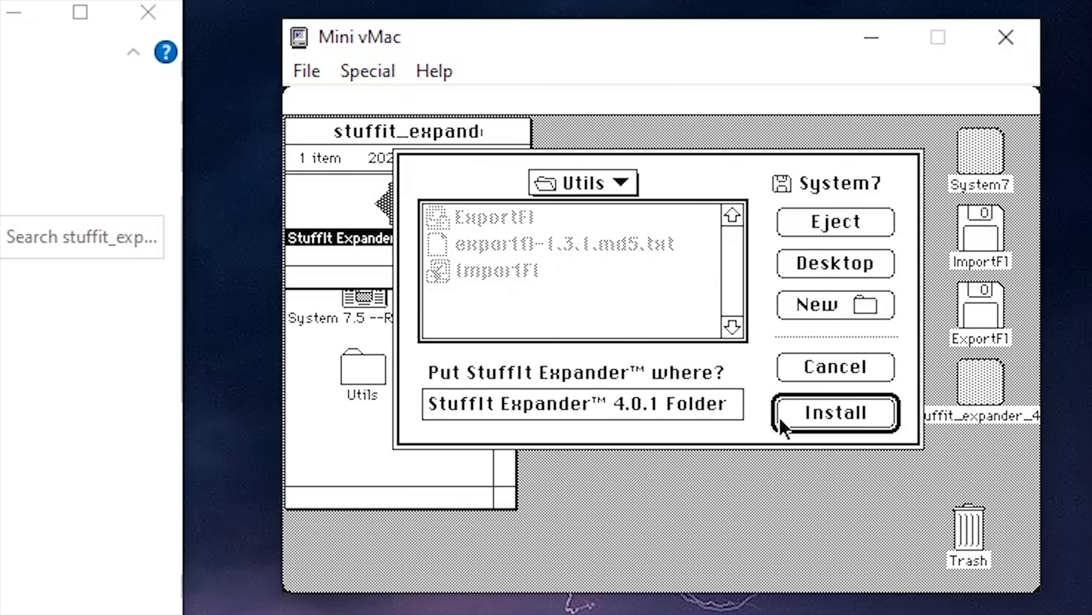
left_click(807, 424)
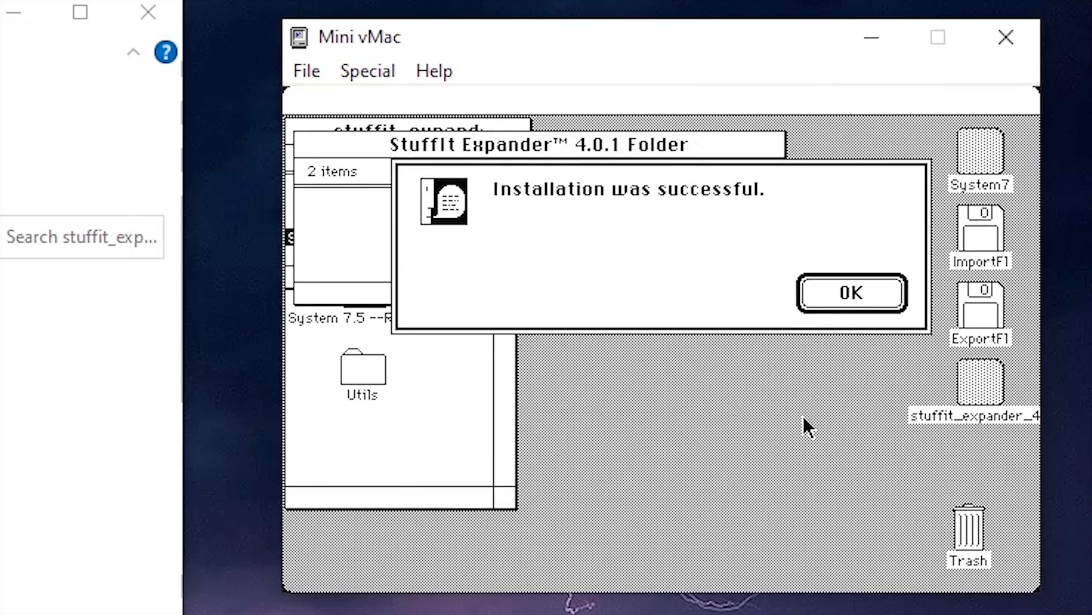
left_click(872, 300)
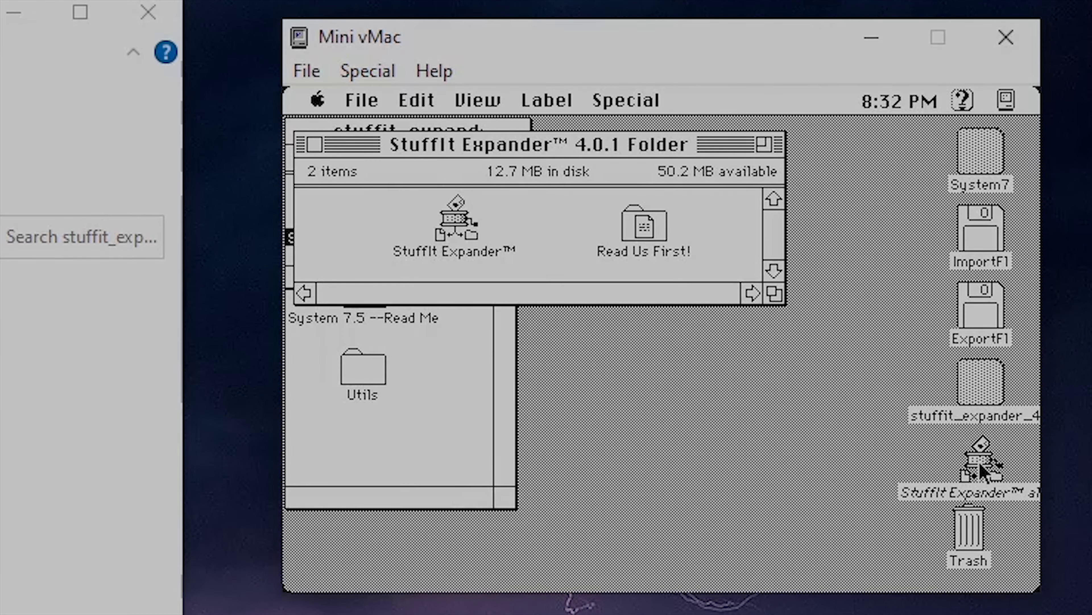
left_click(981, 471)
left_click(879, 469)
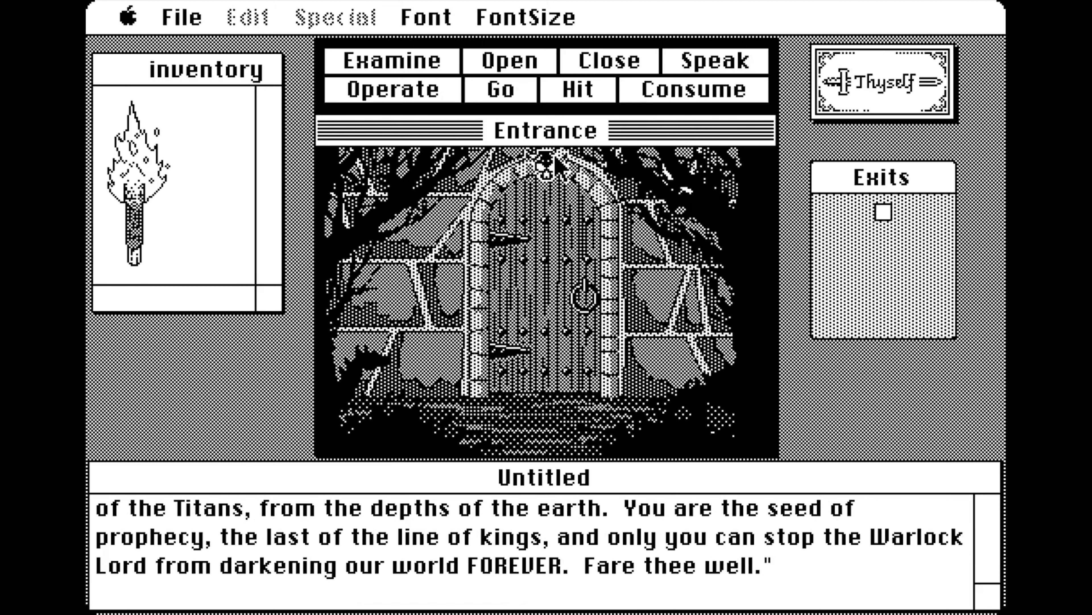
- In the castle adventure, use Open on the skull and then open the arched wooden door
left_click(511, 65)
left_click(547, 162)
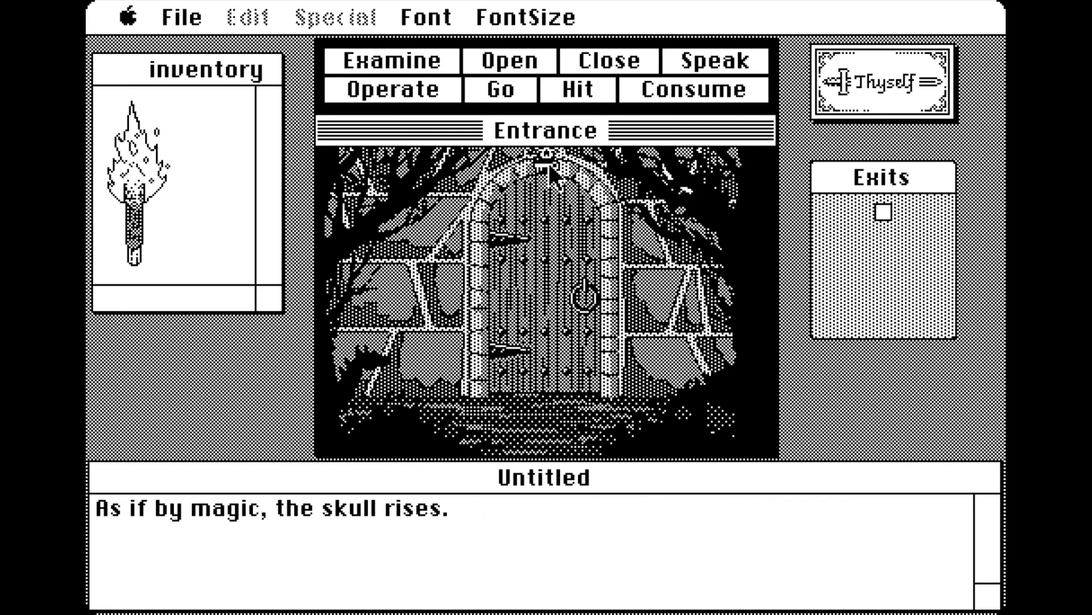
left_click_drag(232, 116, 235, 115)
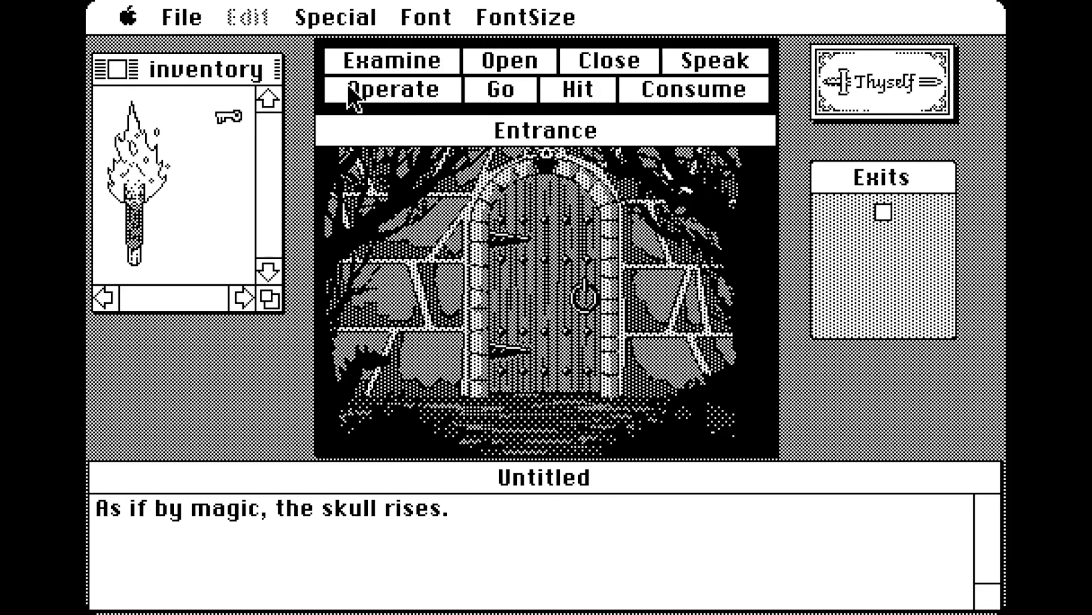
left_click(508, 241)
left_click(516, 71)
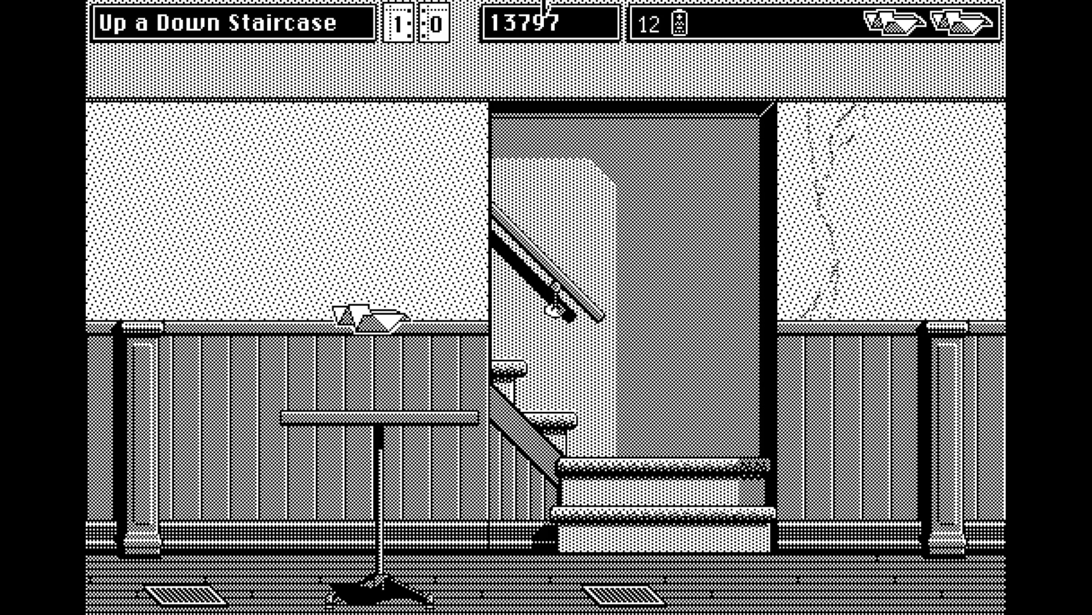
- Steer the paper glider toward the picture frame, then fly the ship upward while firing
mouse_move(324, 92)
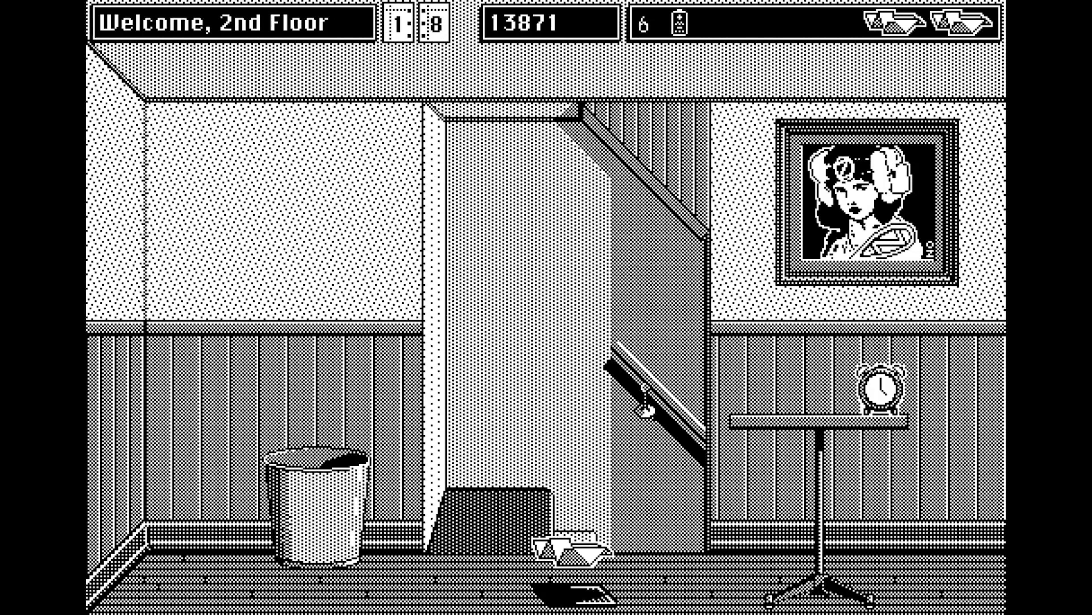
key("Right")
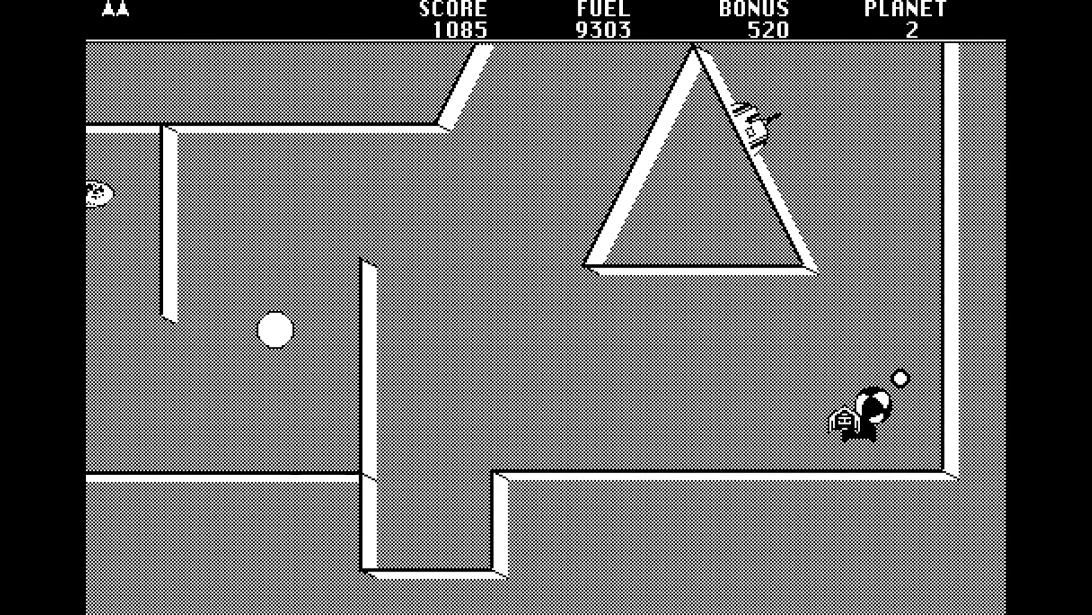
key("Up")
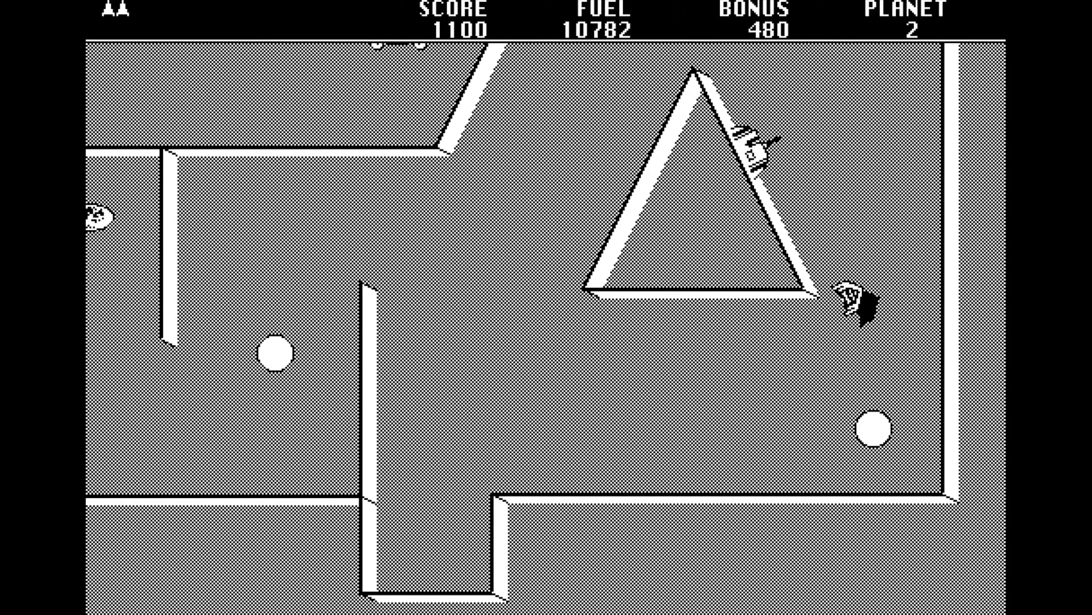
key("space")
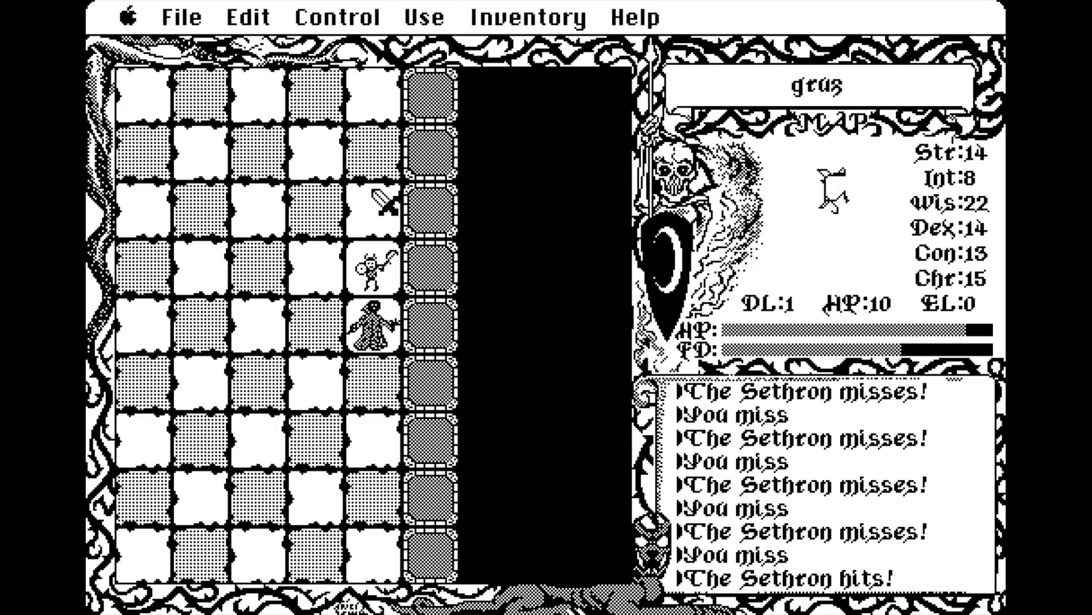
- Attack the Sethron until it dies, then walk the hero up the dungeon
left_click(373, 191)
left_click(372, 193)
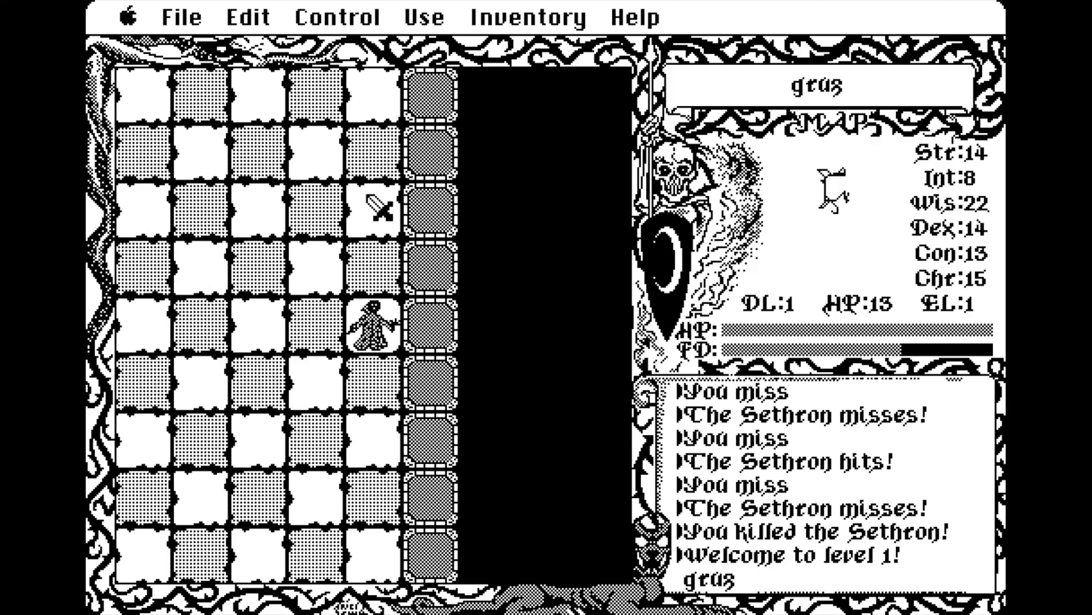
left_click(381, 204)
left_click(380, 204)
left_click(327, 223)
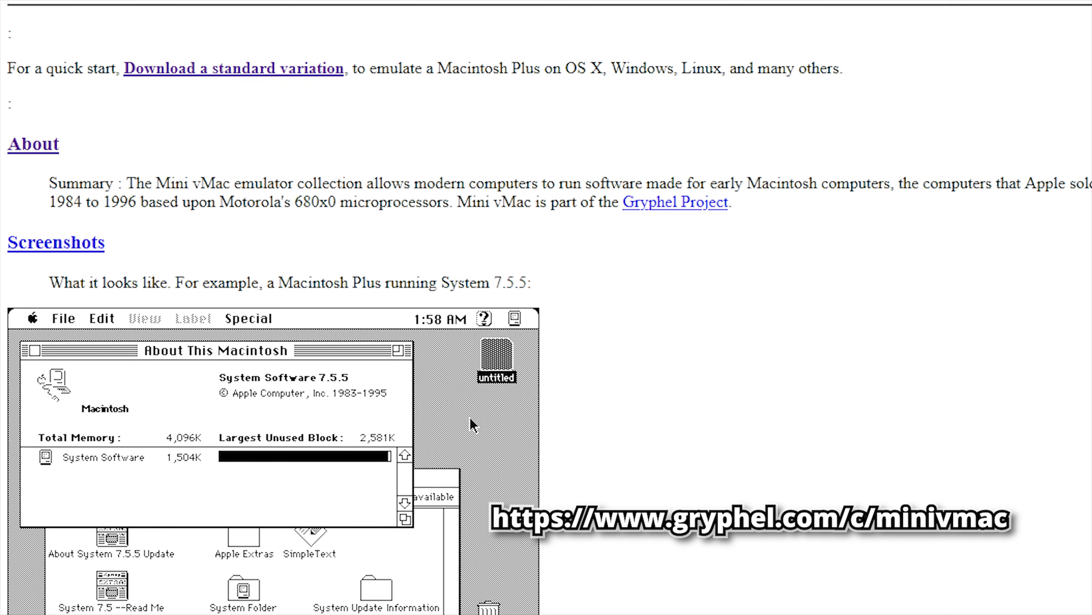